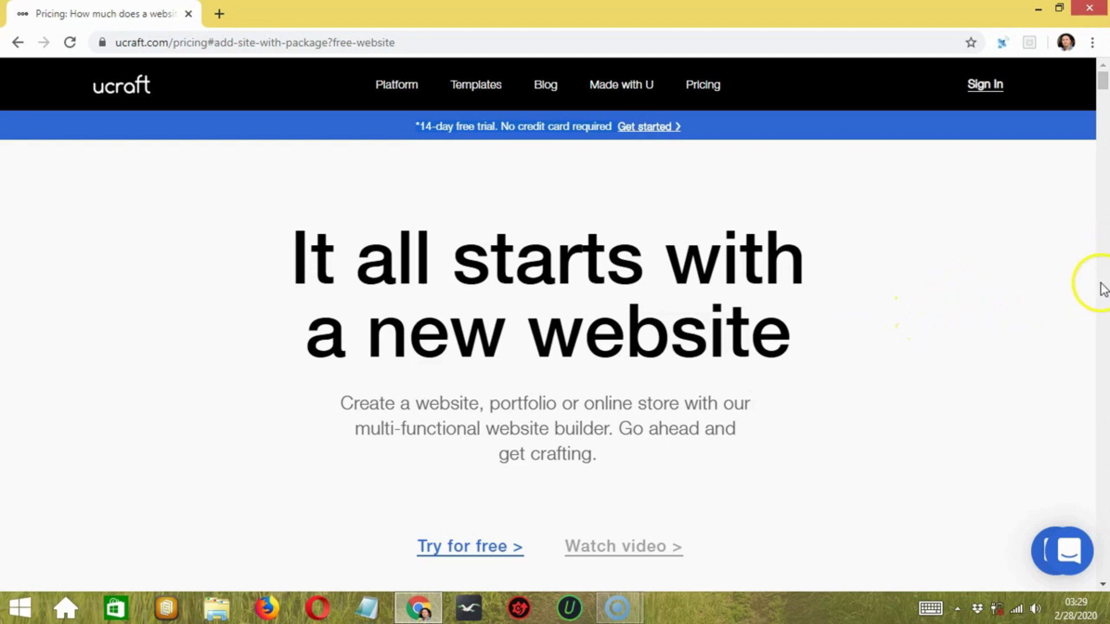
scroll(1086, 252, "down", 2)
scroll(1086, 252, "down", 5)
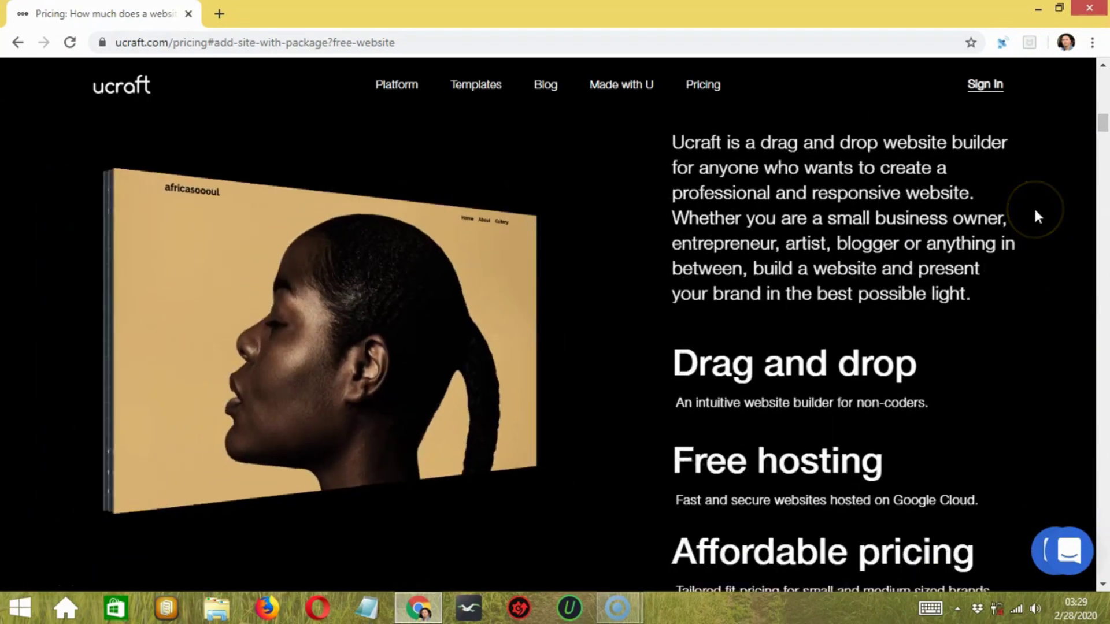
scroll(1008, 191, "down", 10)
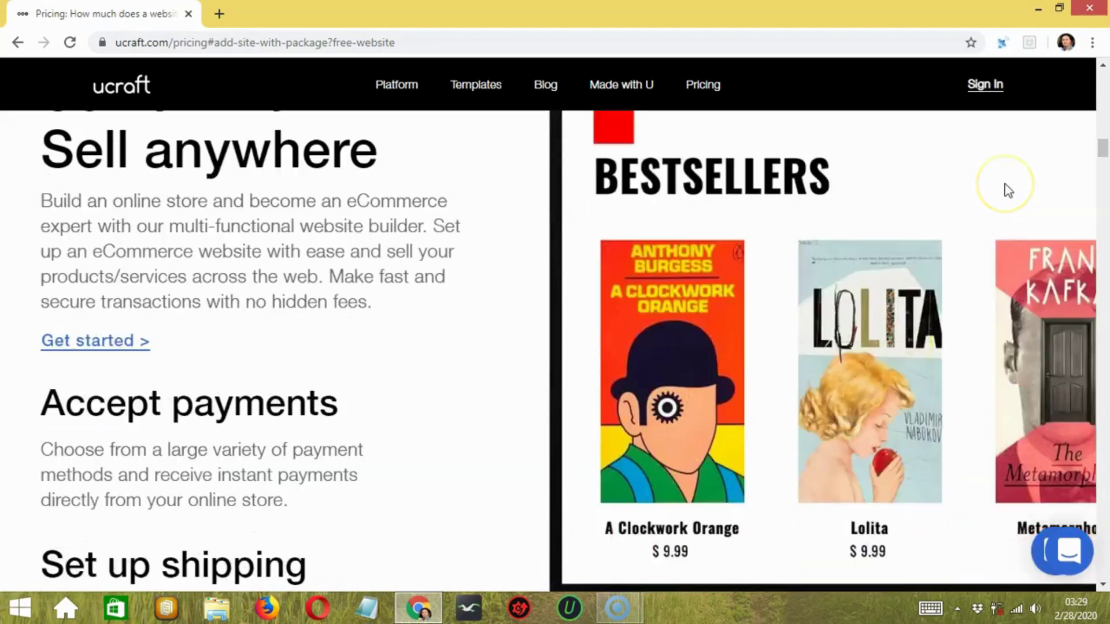
scroll(1008, 190, "down", 11)
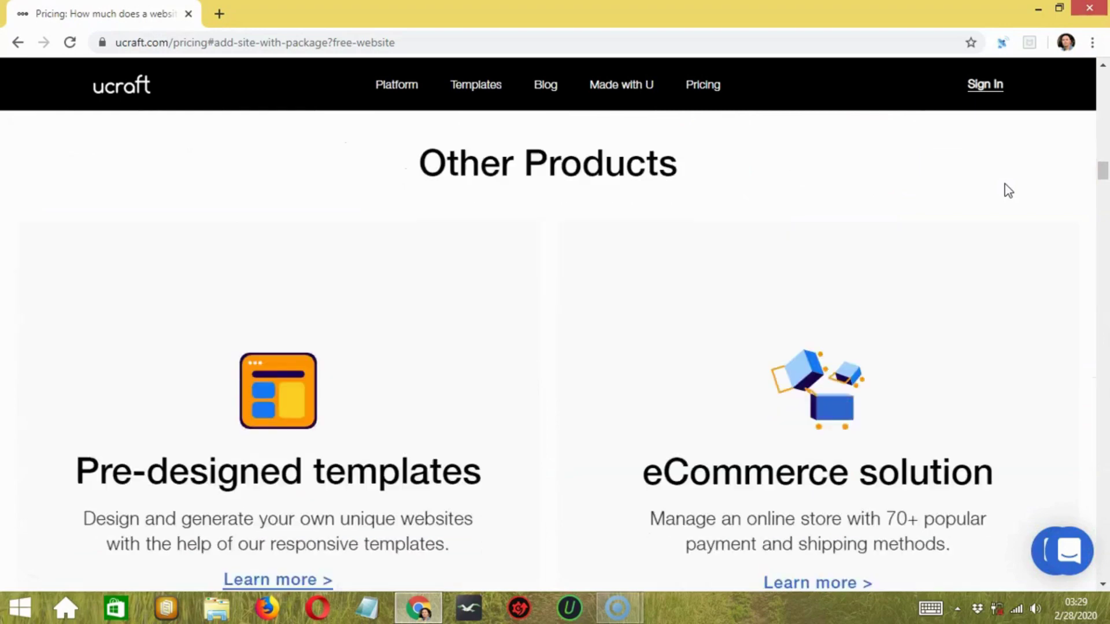
left_click(1008, 203)
scroll(1009, 204, "down", 10)
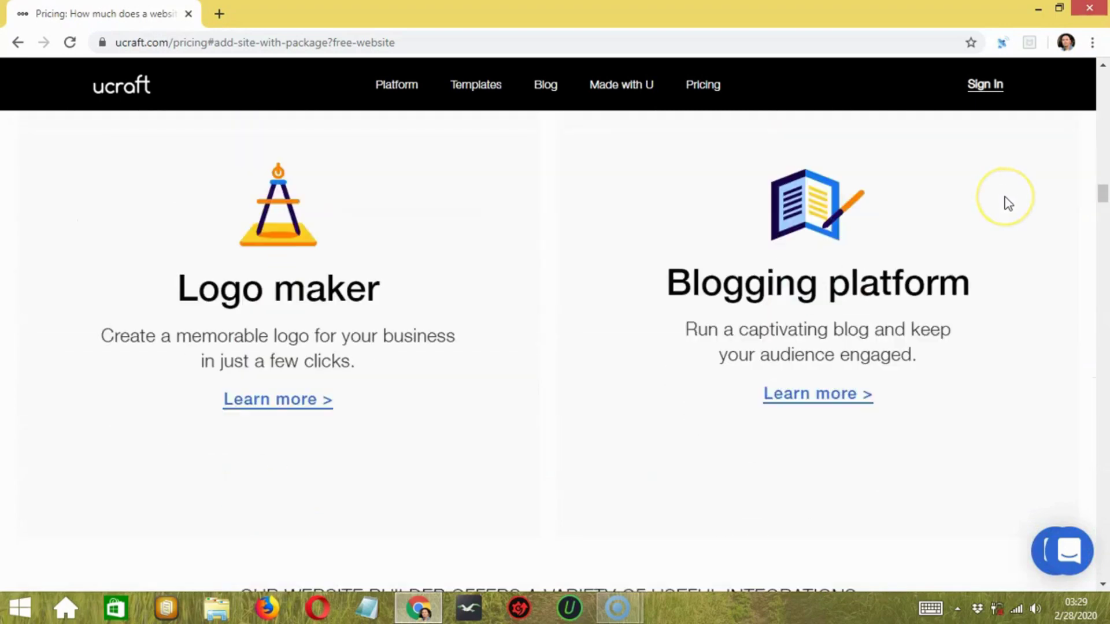
scroll(1008, 204, "down", 10)
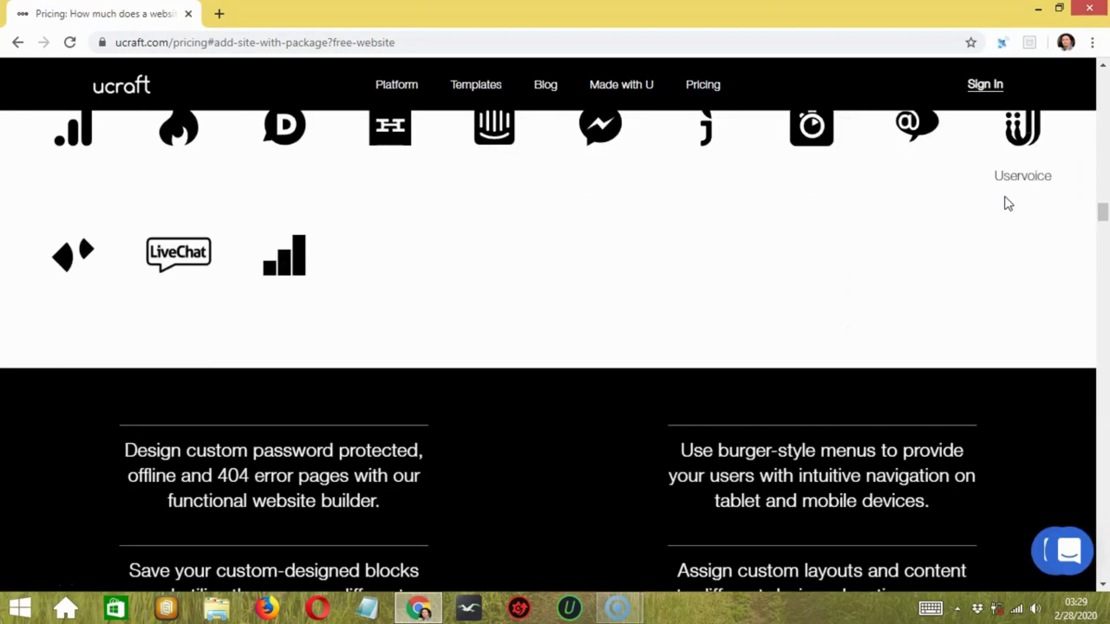
scroll(1009, 204, "down", 6)
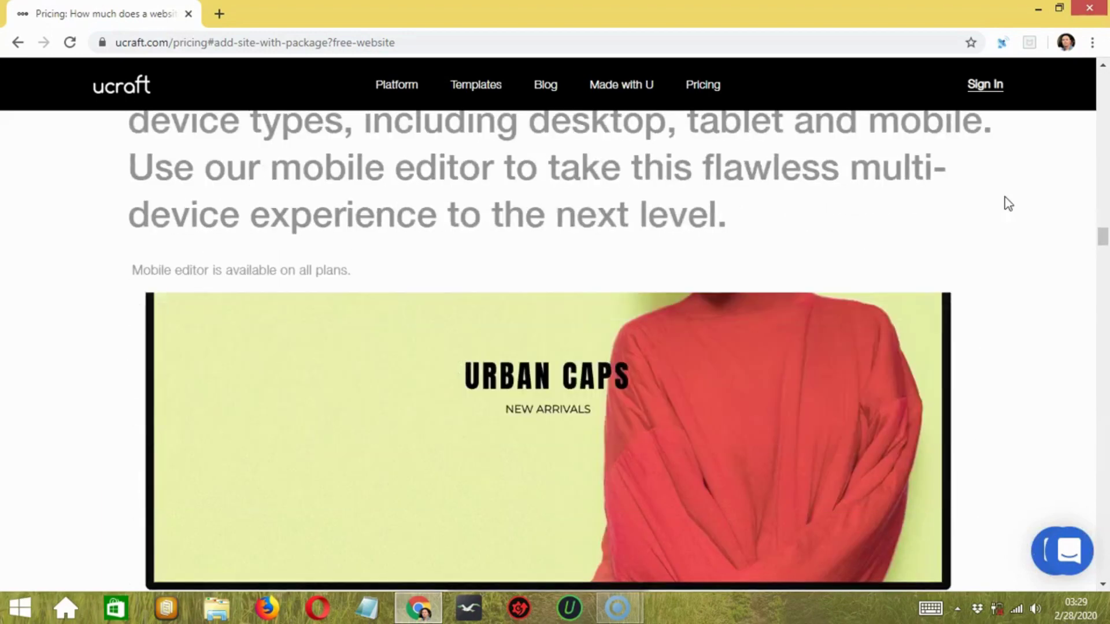
scroll(1008, 203, "down", 8)
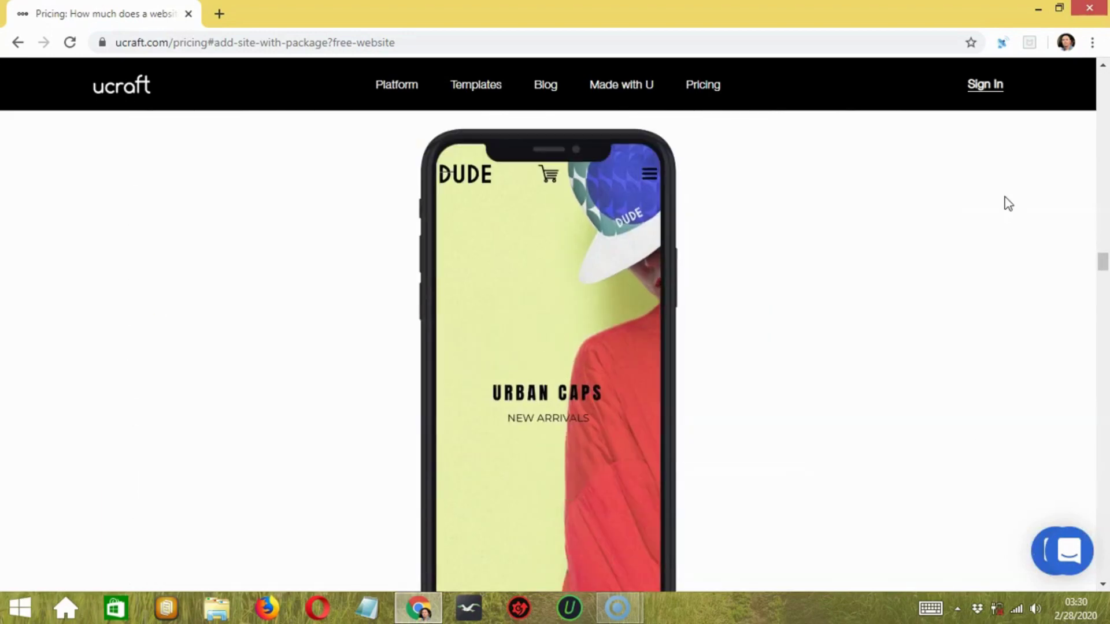
scroll(1011, 182, "down", 14)
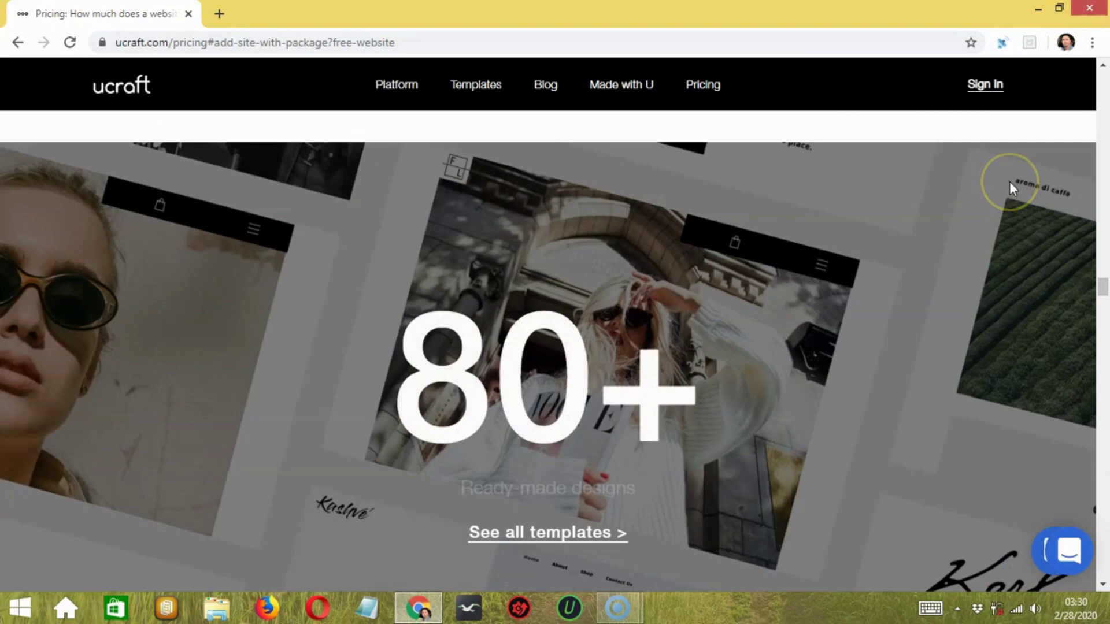
scroll(1010, 183, "down", 7)
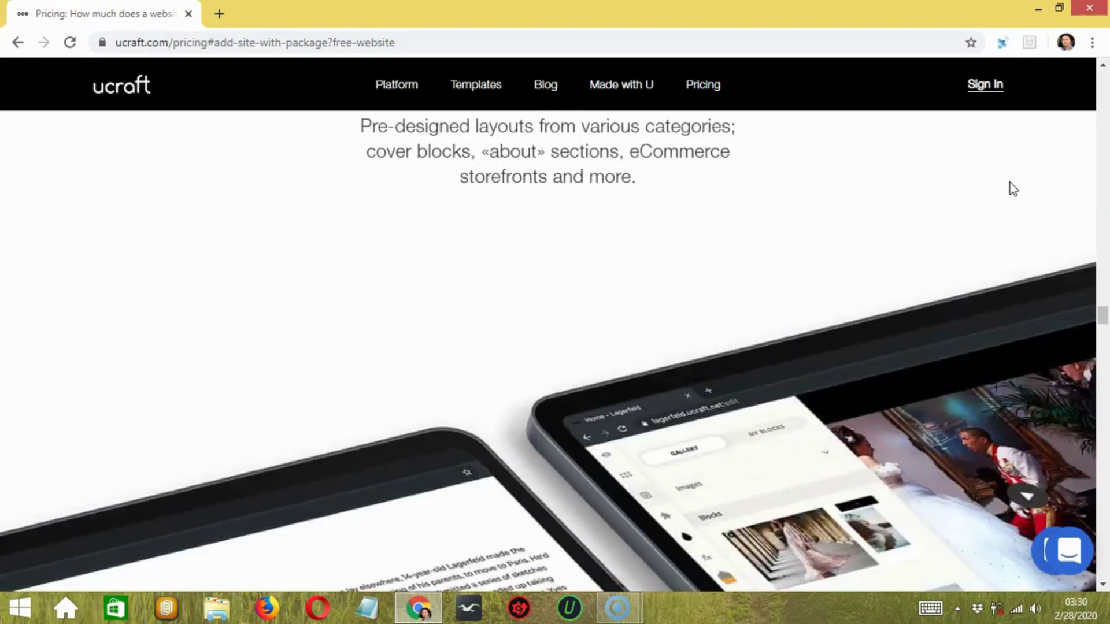
scroll(990, 193, "down", 18)
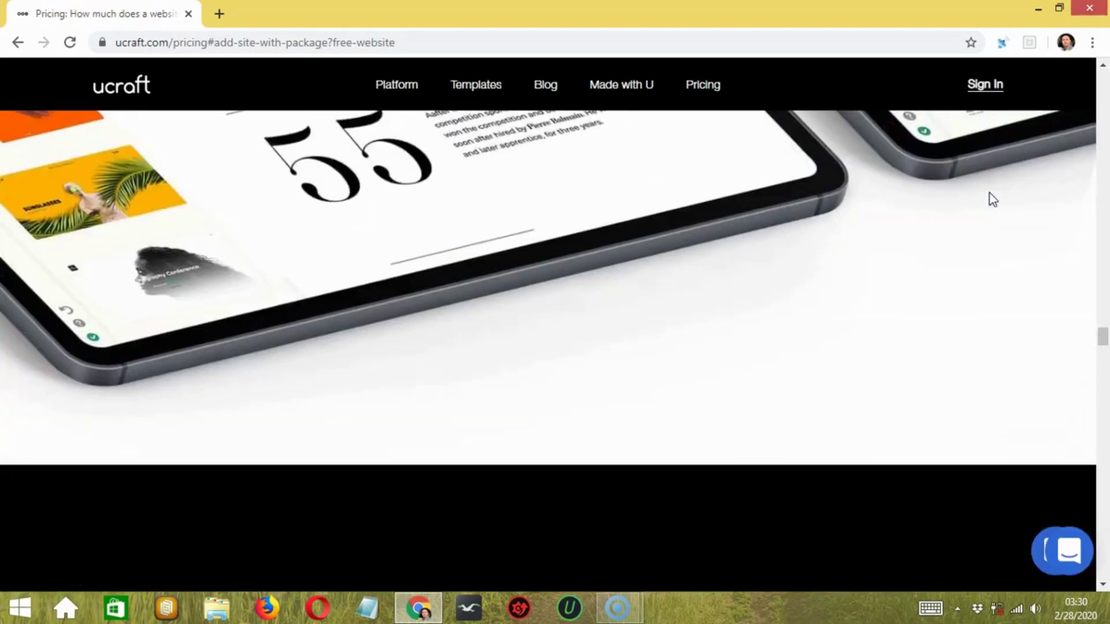
scroll(992, 191, "down", 15)
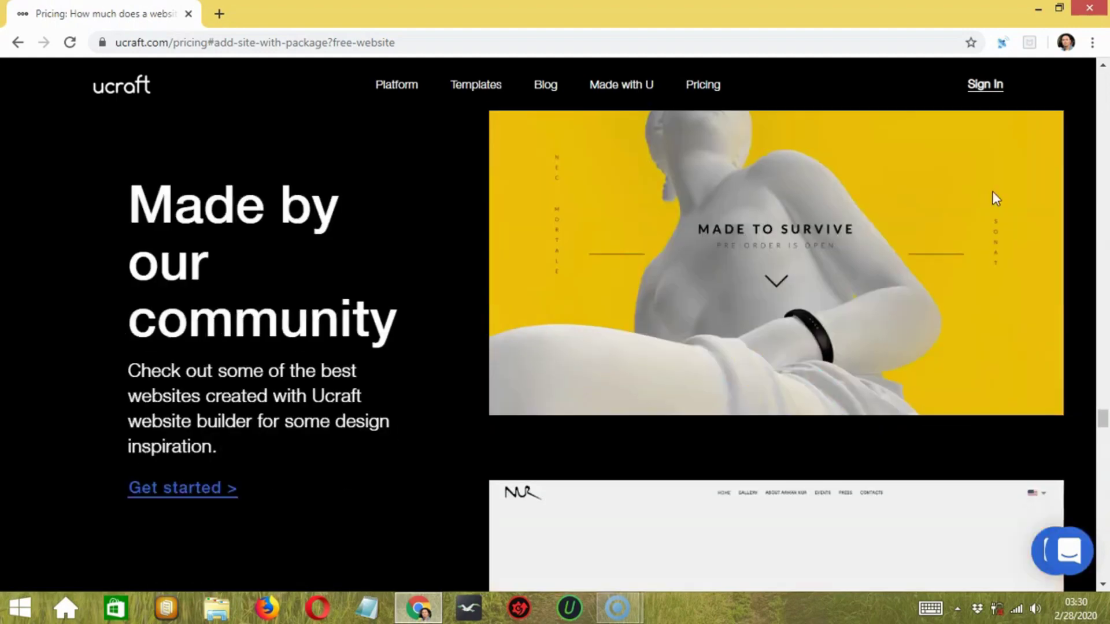
scroll(1020, 255, "down", 15)
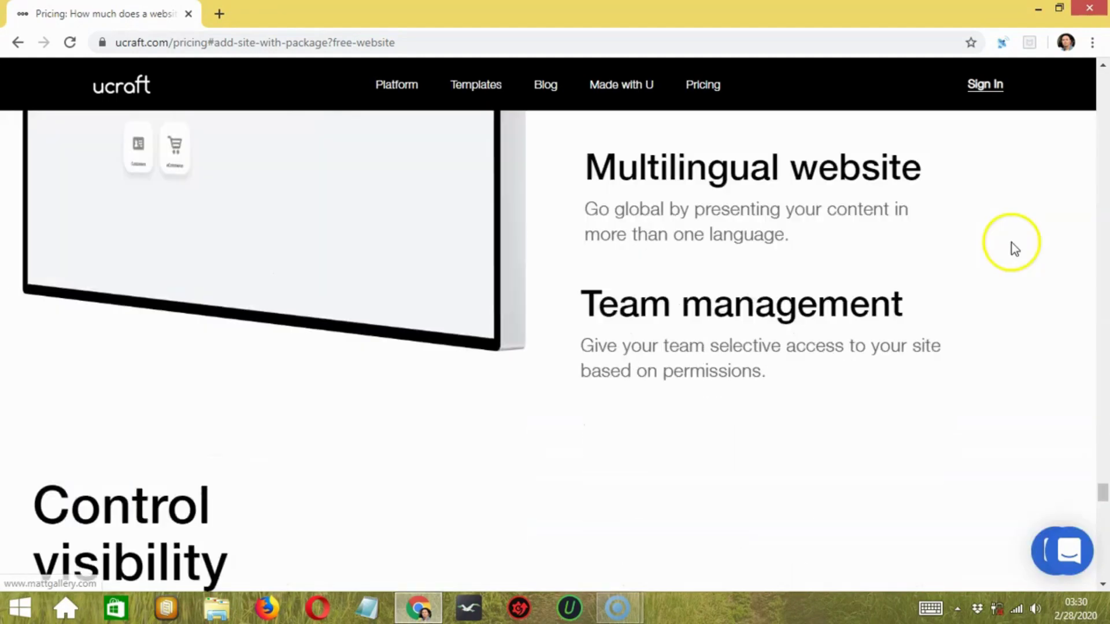
scroll(984, 189, "down", 5)
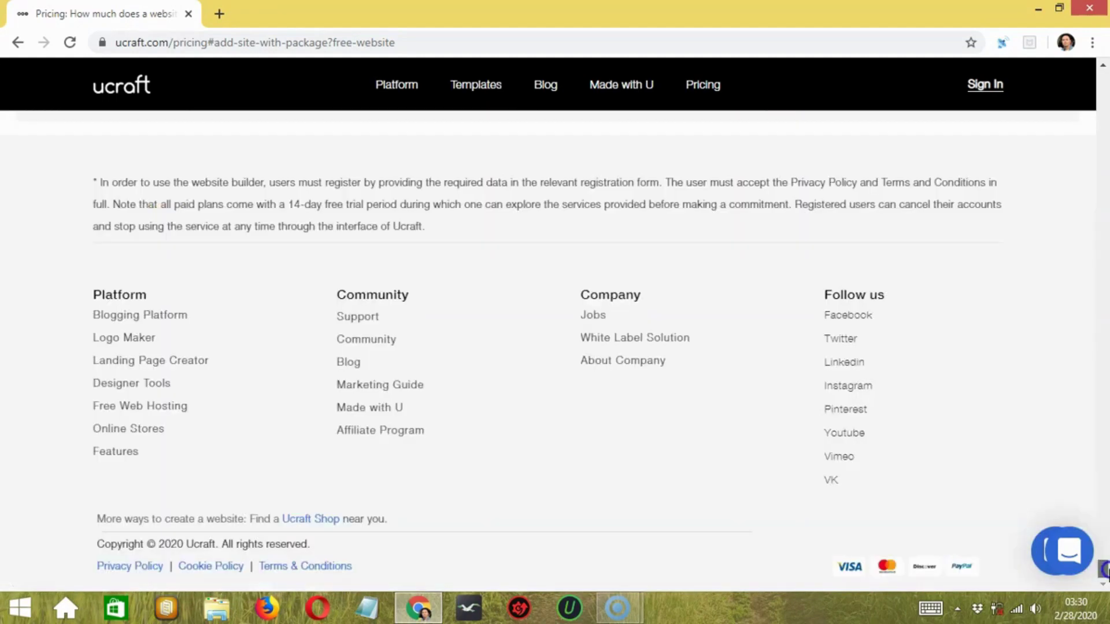
scroll(1041, 254, "up", 20)
scroll(1080, 312, "up", 20)
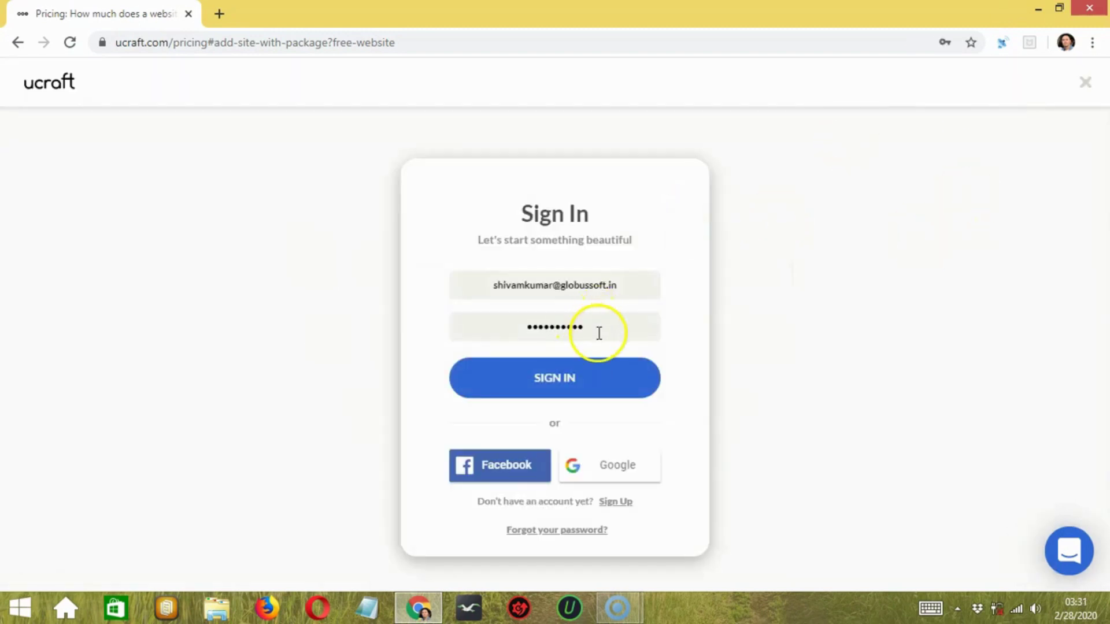
Submit the e-mail and password to sign in to the Ucraft account
left_click(587, 384)
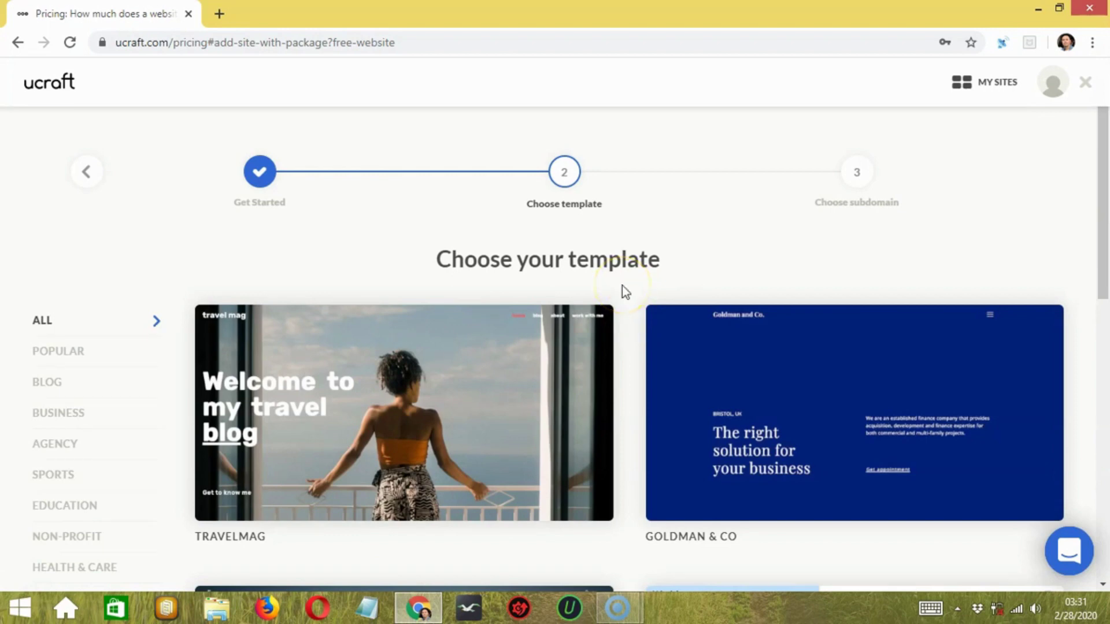
mouse_move(719, 381)
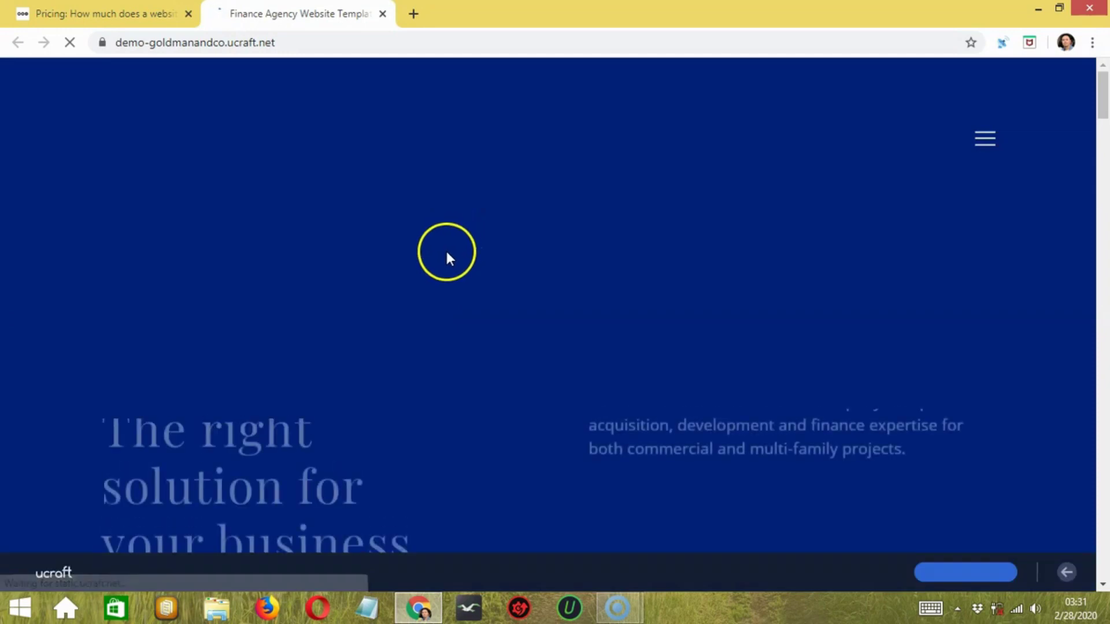
scroll(444, 283, "down", 4)
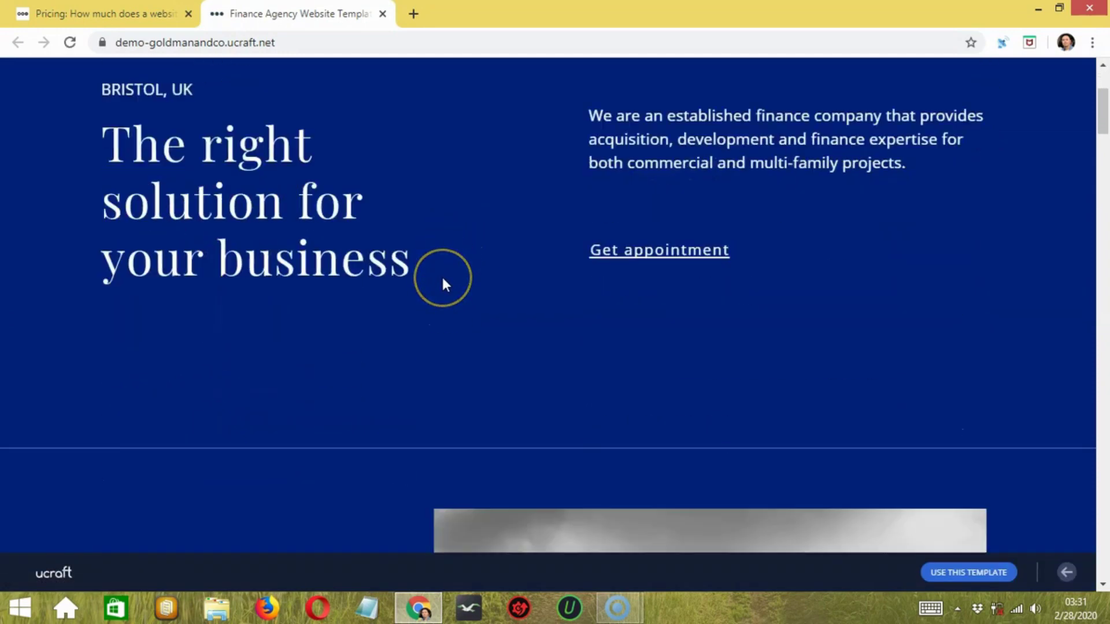
scroll(443, 280, "down", 15)
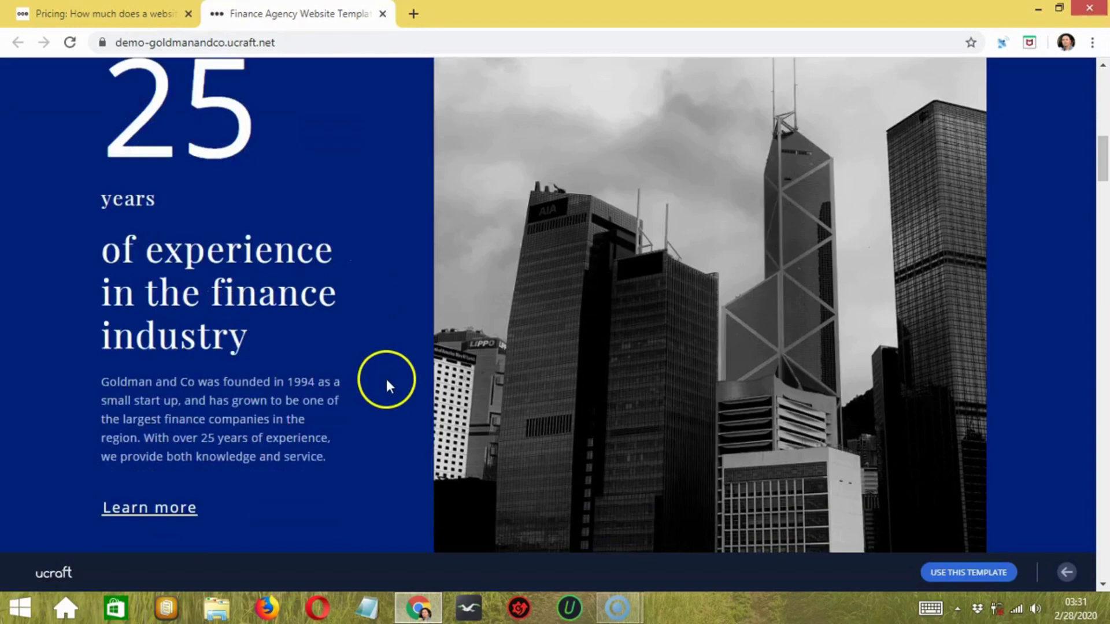
scroll(395, 394, "down", 20)
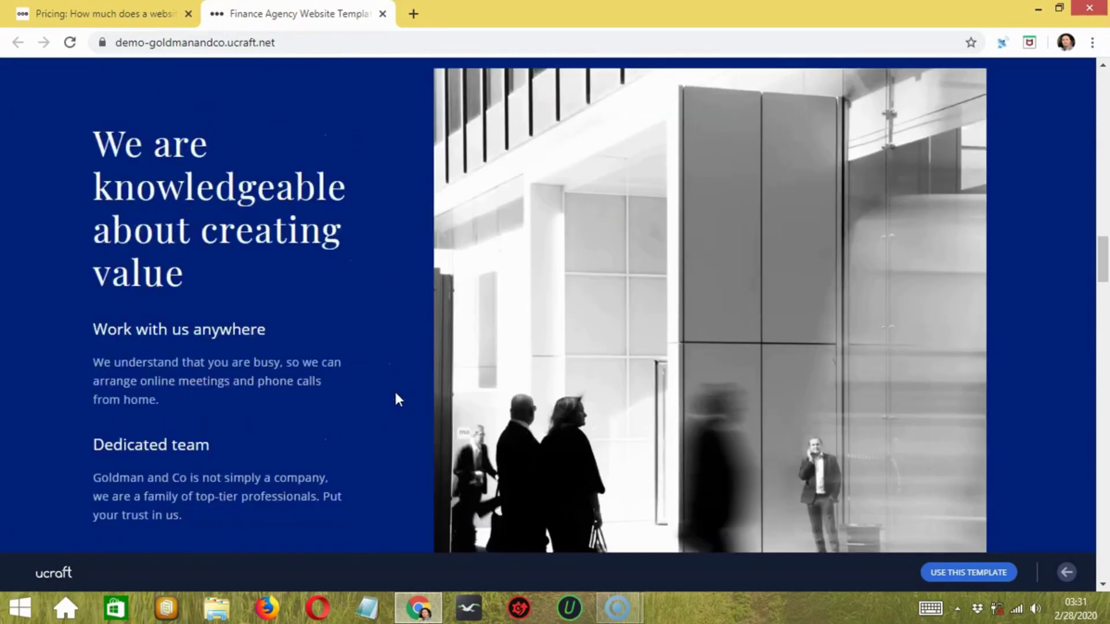
scroll(396, 396, "down", 8)
scroll(396, 396, "up", 20)
key("ctrl+w")
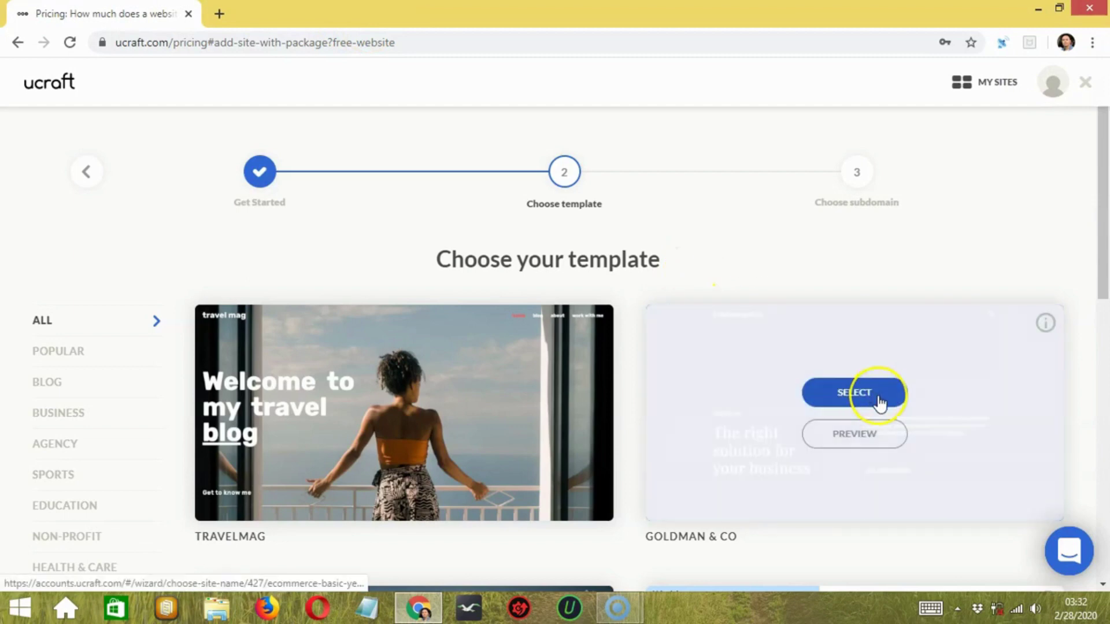
Choose the Goldman & Co template and claim the subdomain 'thisisjustatestsite'
left_click(879, 398)
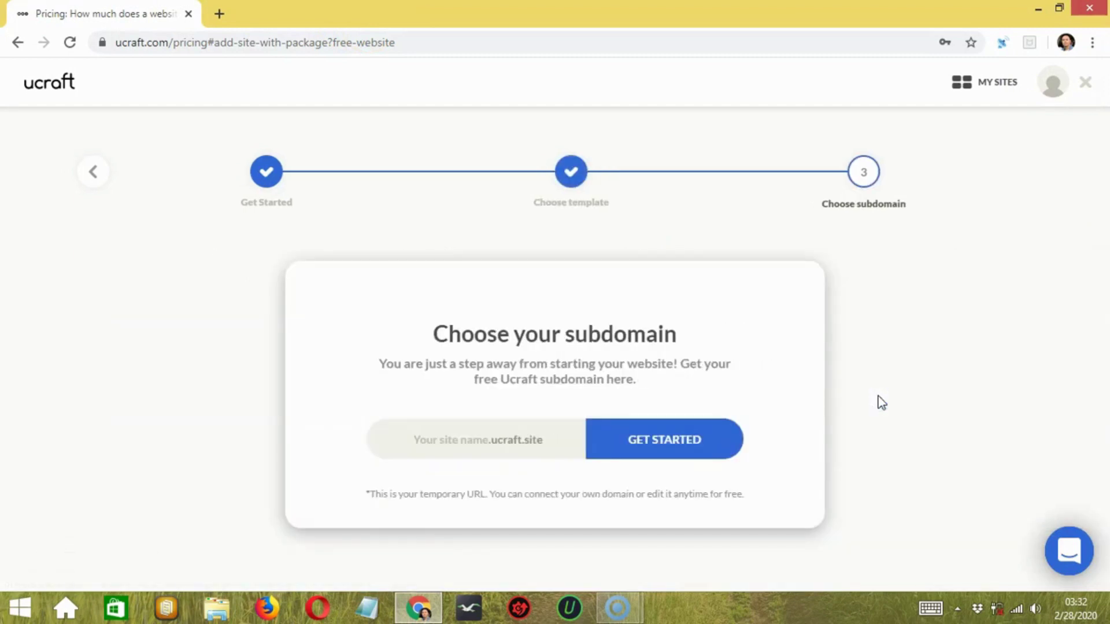
left_click(468, 451)
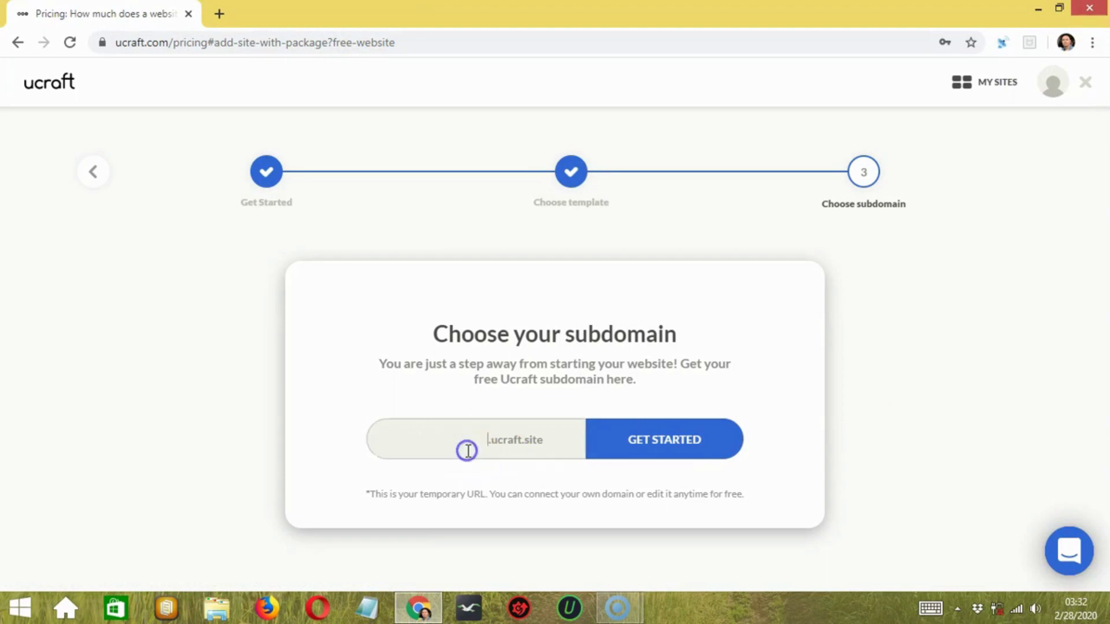
type("thisisjustatestsite")
left_click(660, 438)
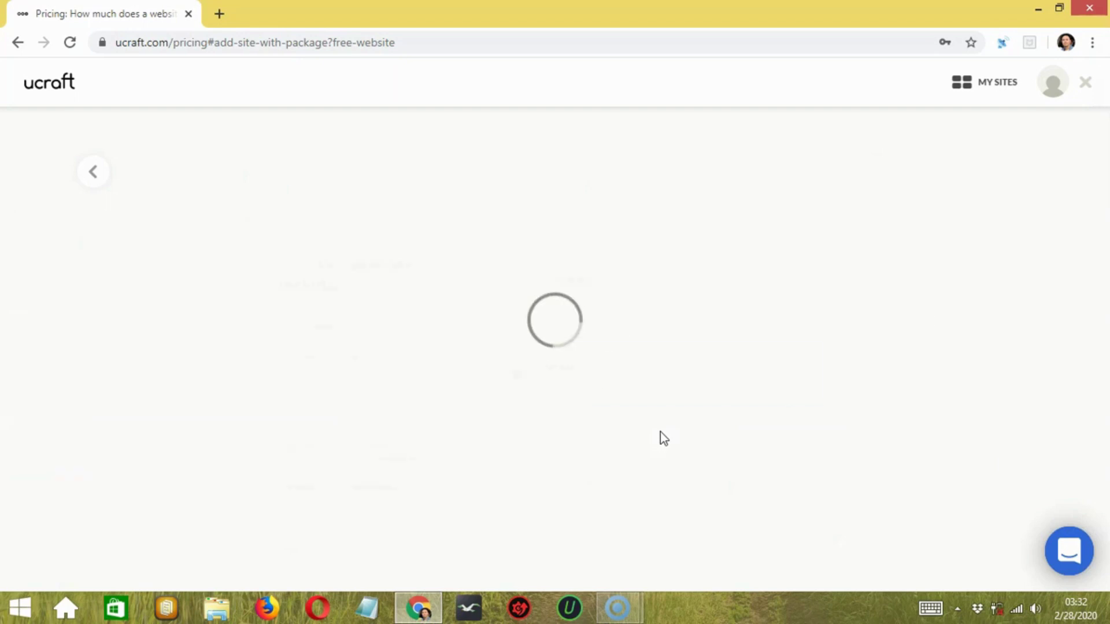
left_click(688, 425)
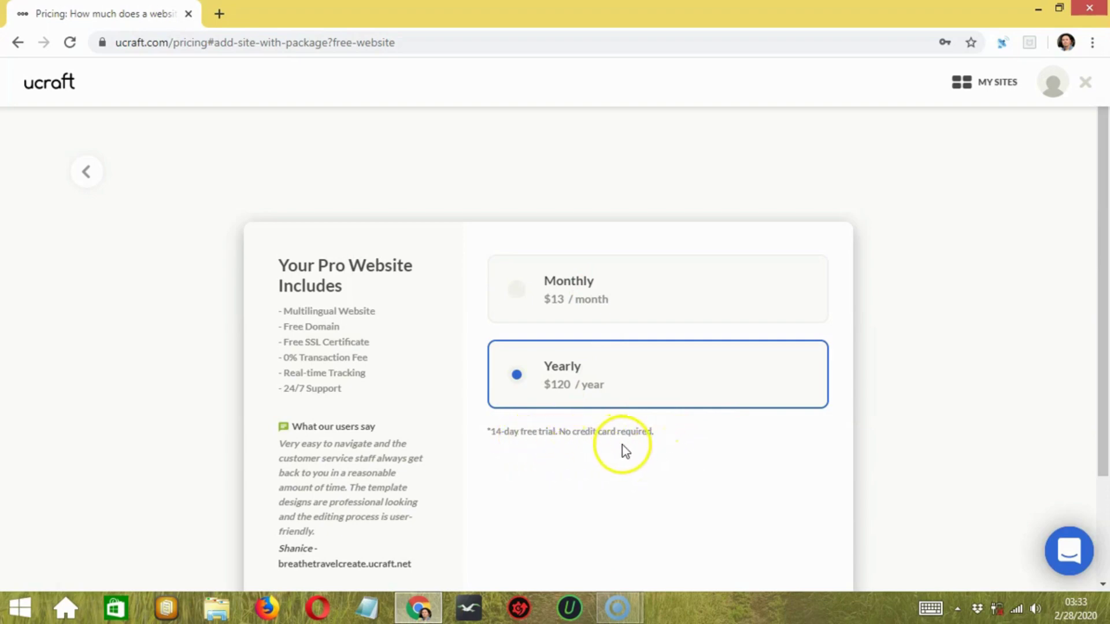
Keep the Yearly Pro plan and start its 14-day free trial
scroll(627, 354, "down", 3)
left_click(665, 501)
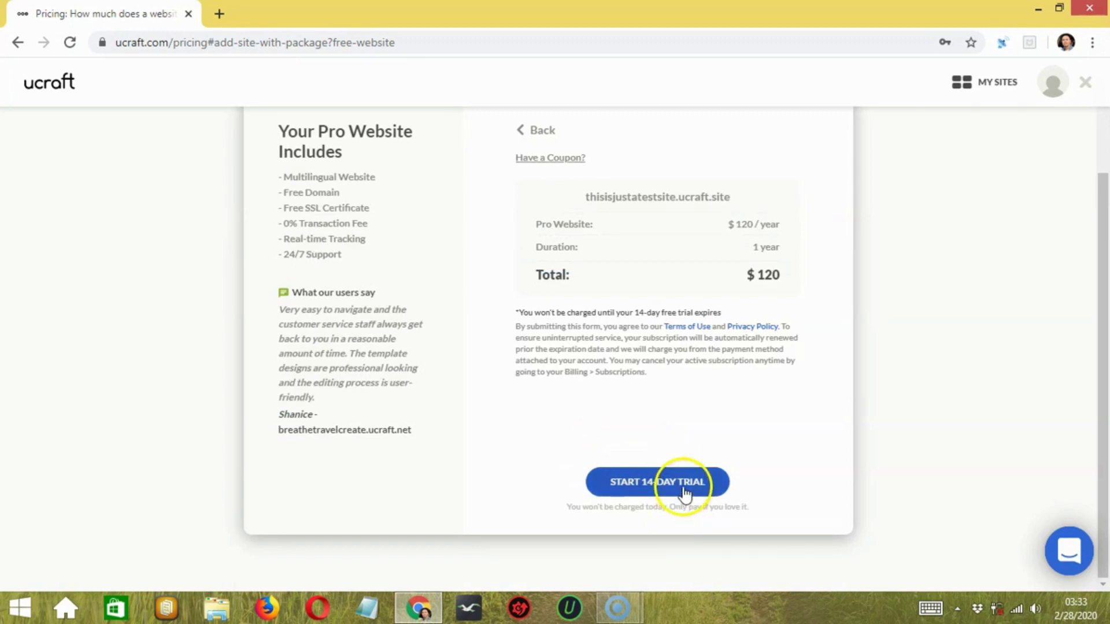
left_click(683, 491)
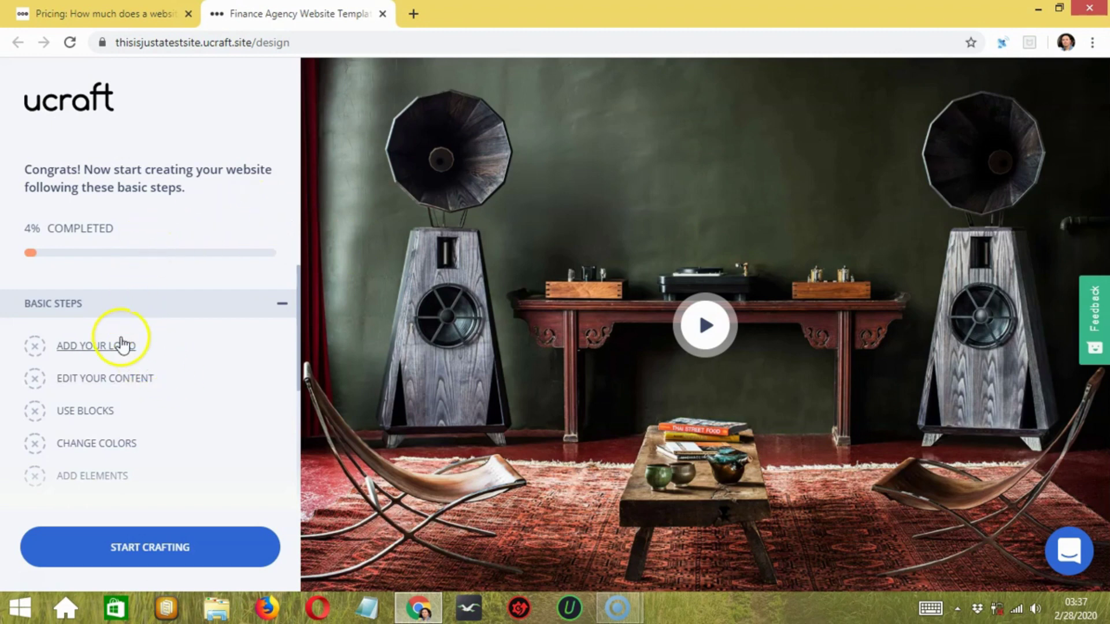
Skim the getting-started checklist, then enter the site editor with START CRAFTING
scroll(137, 362, "down", 4)
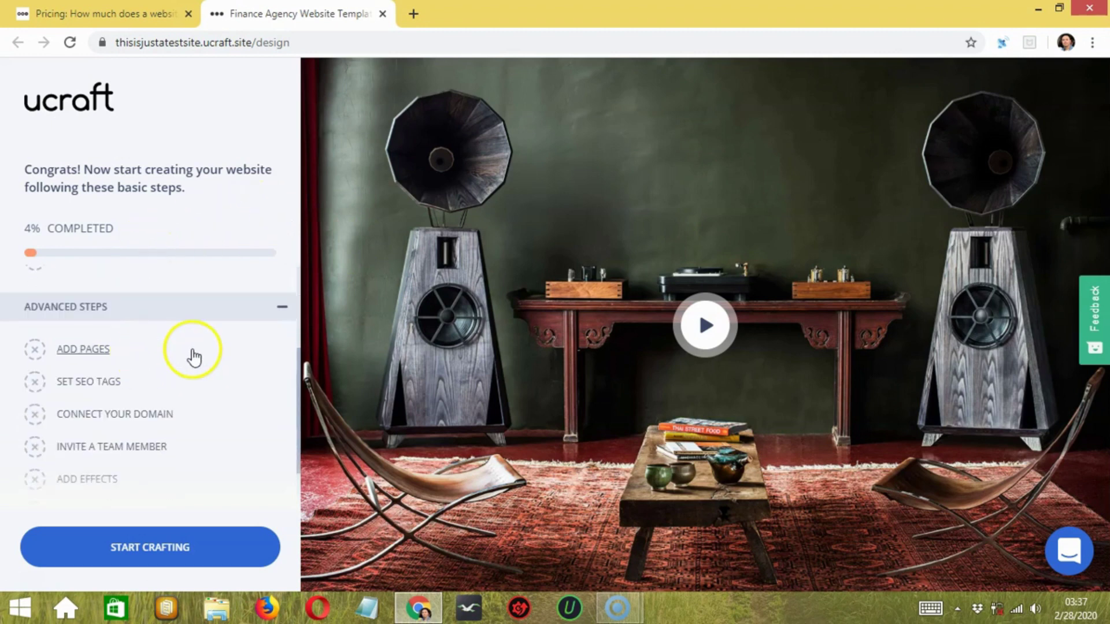
scroll(190, 354, "up", 1)
scroll(193, 355, "down", 4)
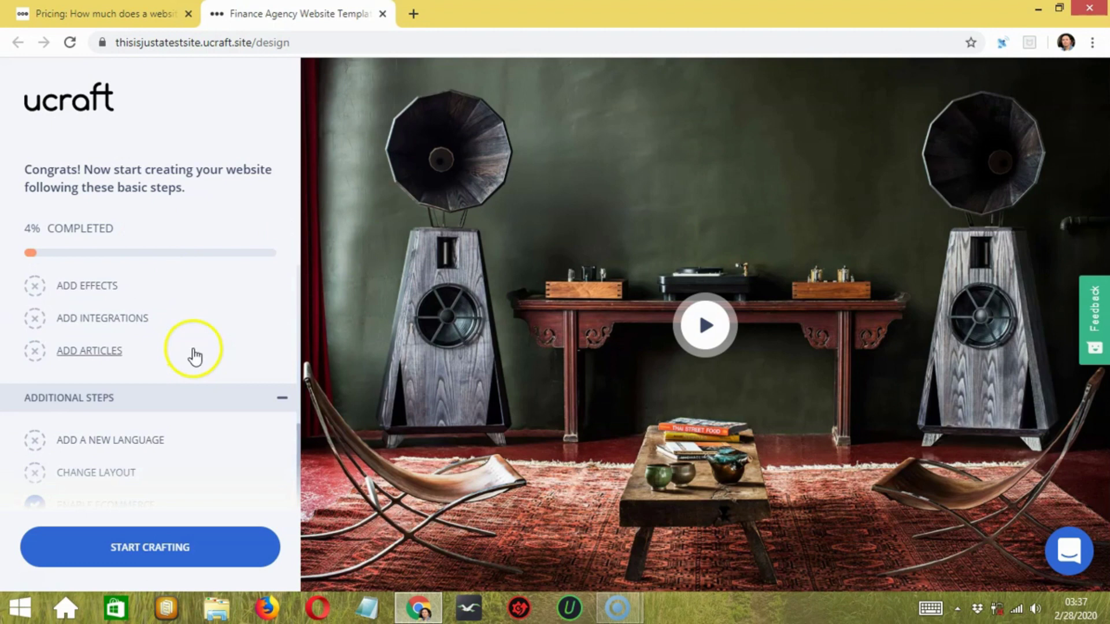
scroll(195, 355, "down", 2)
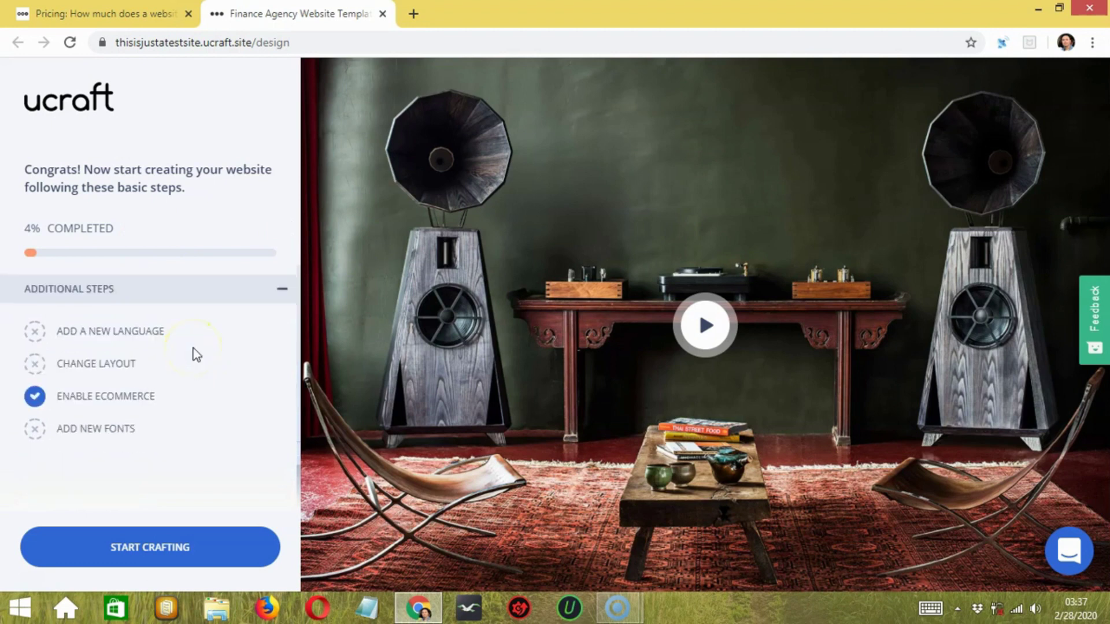
left_click(193, 558)
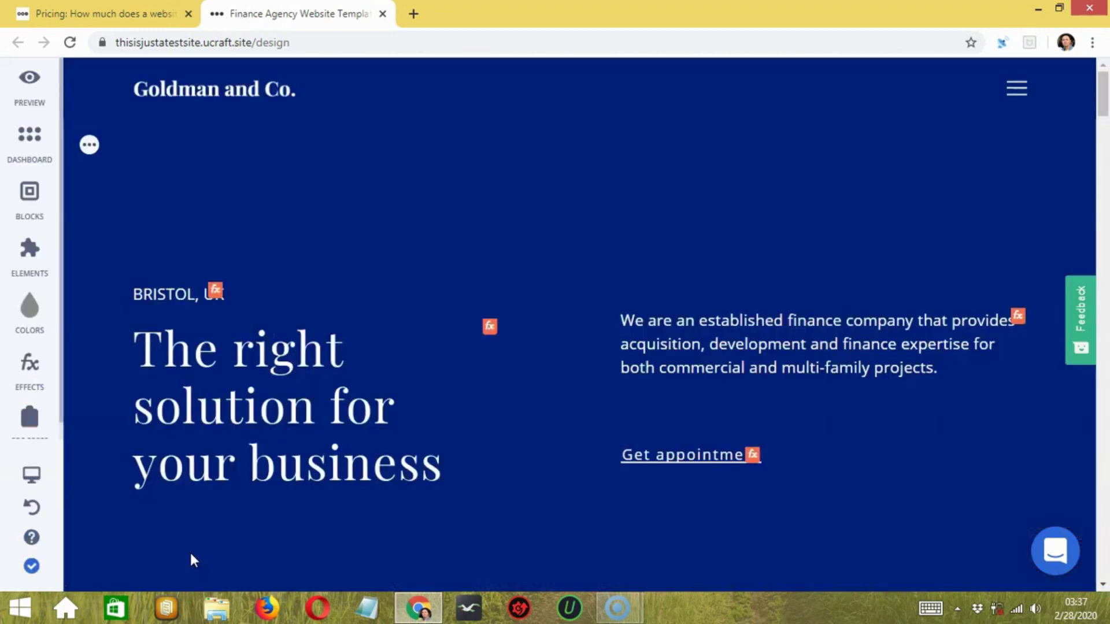
Switch the Goldman and Co. site into Preview mode to see the Bristol homepage
left_click(371, 189)
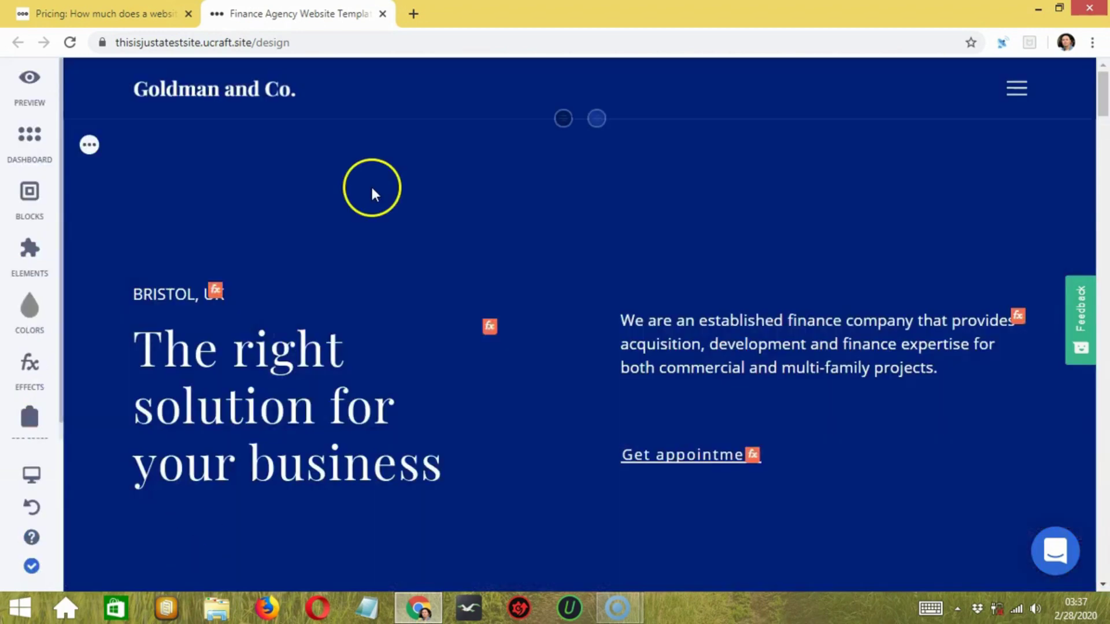
mouse_move(389, 106)
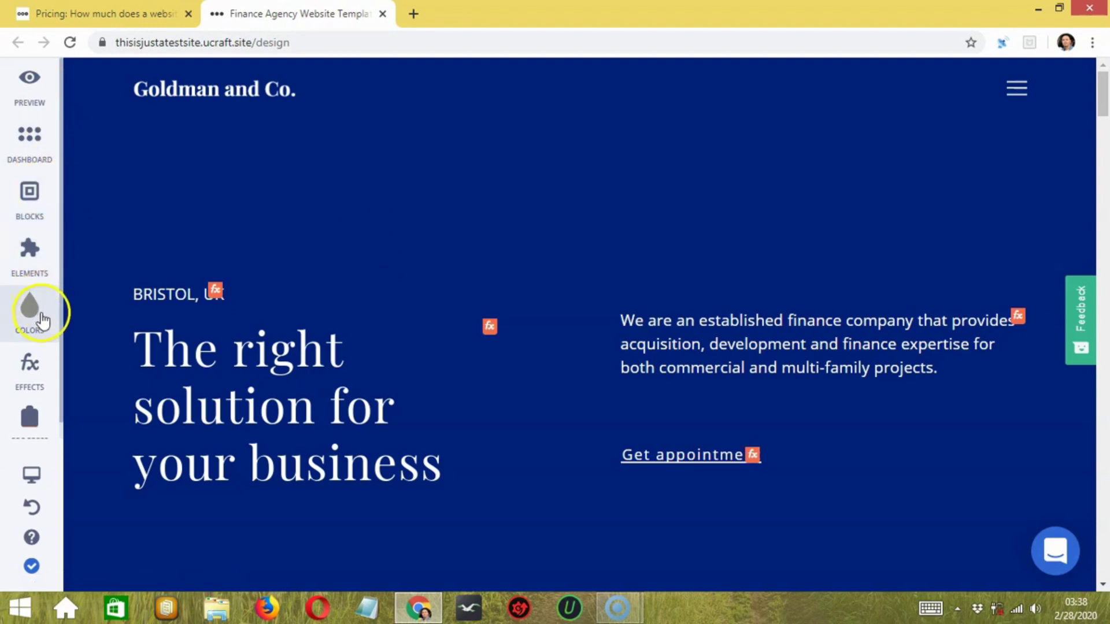
scroll(41, 399, "down", 1)
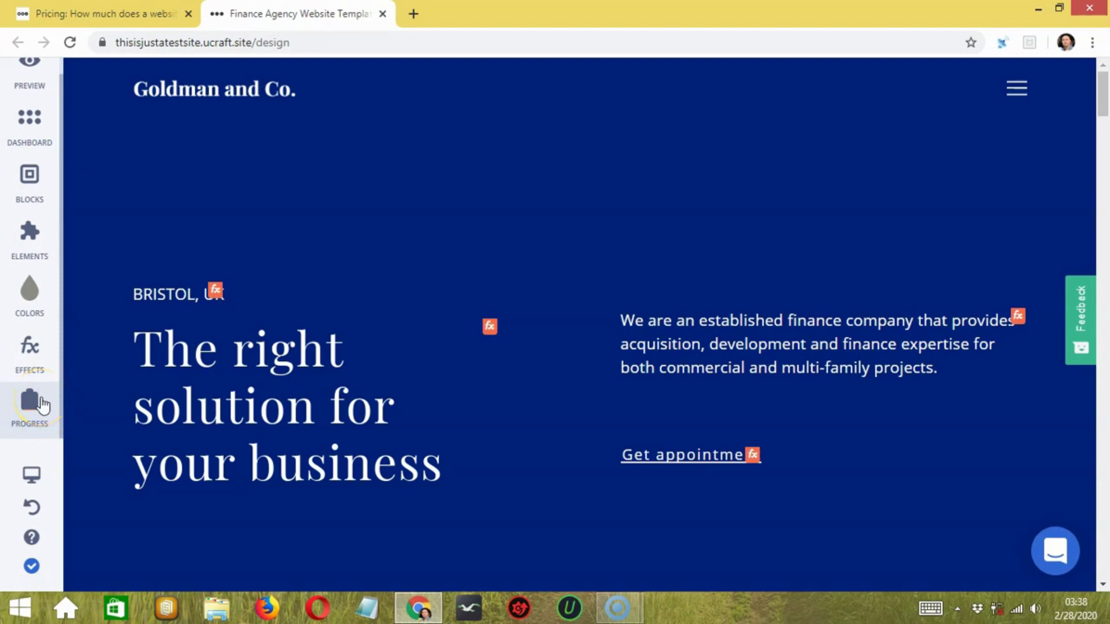
scroll(41, 404, "up", 1)
left_click(48, 103)
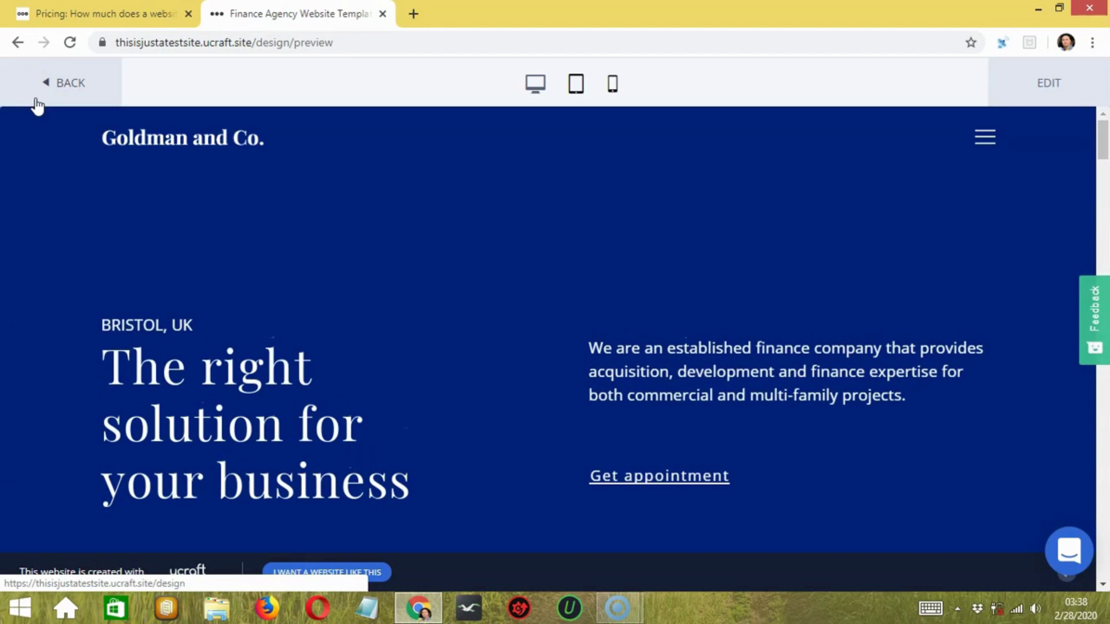
left_click(372, 244)
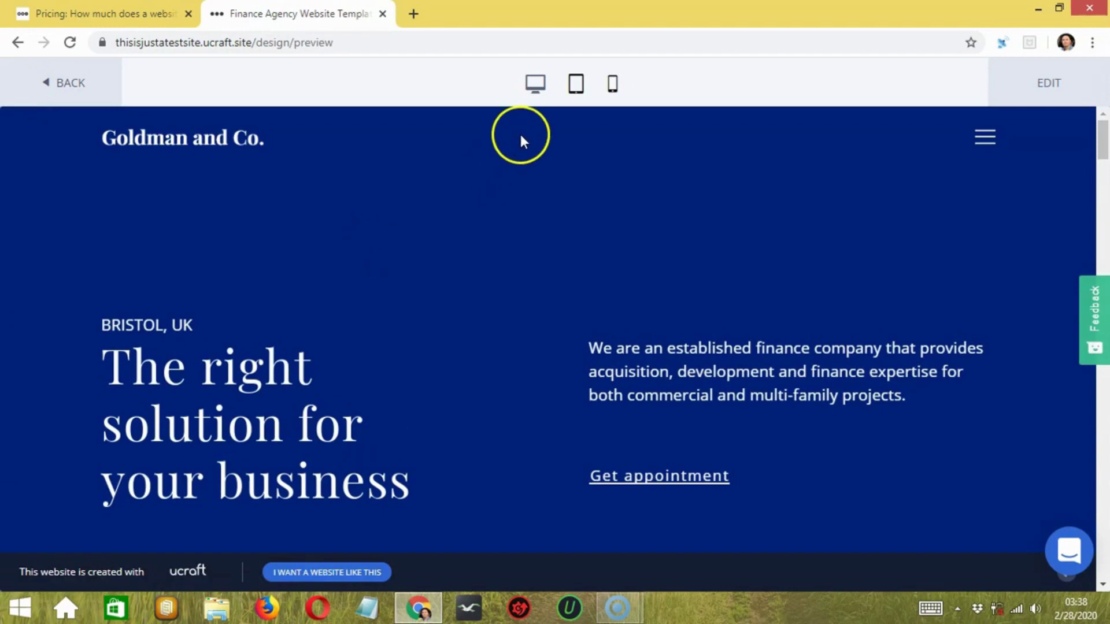
left_click(536, 94)
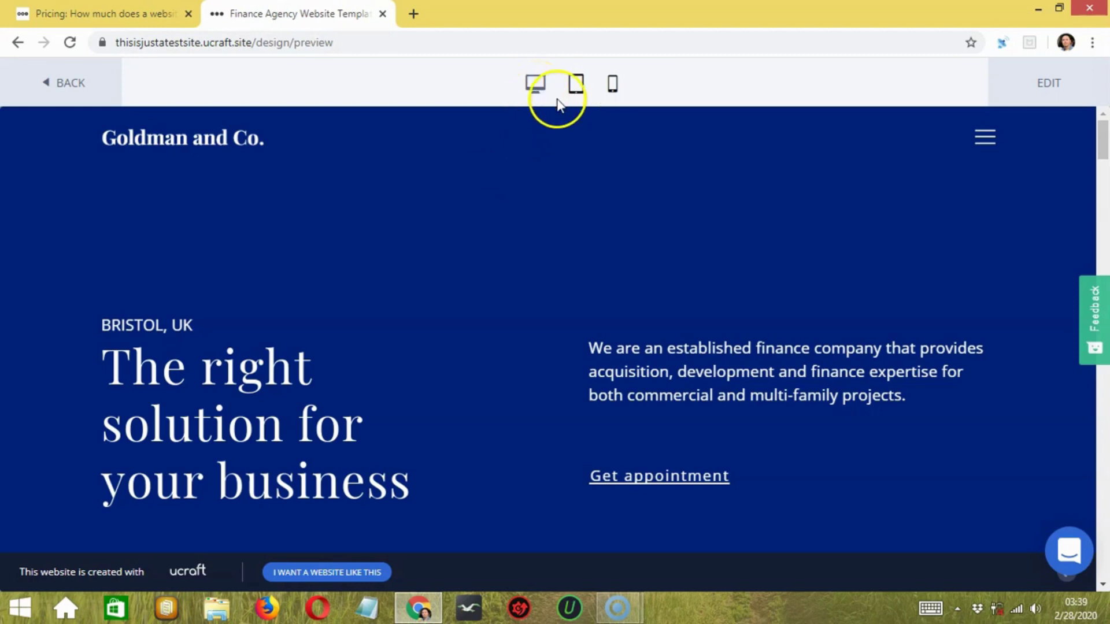
left_click(572, 91)
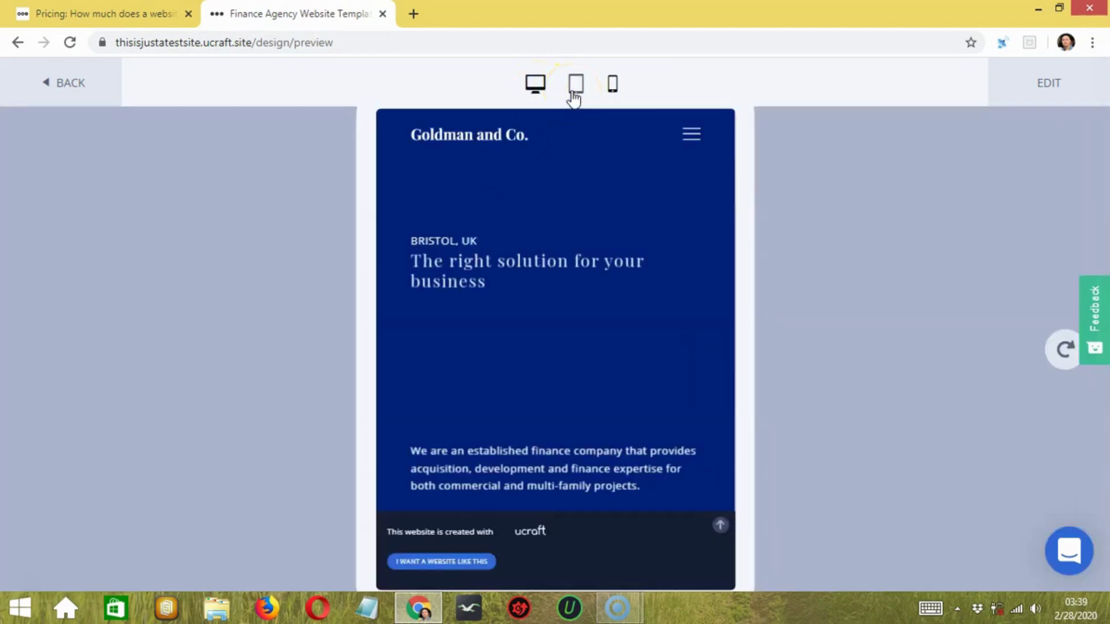
left_click(565, 345)
scroll(564, 344, "down", 10)
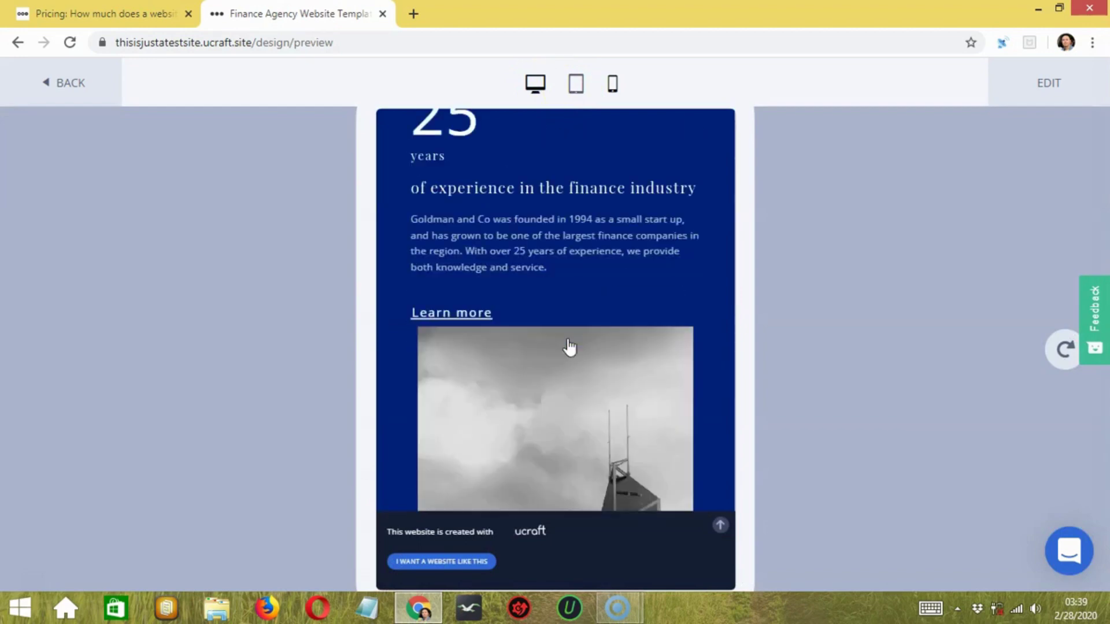
scroll(568, 347, "down", 3)
scroll(568, 347, "up", 6)
left_click(617, 87)
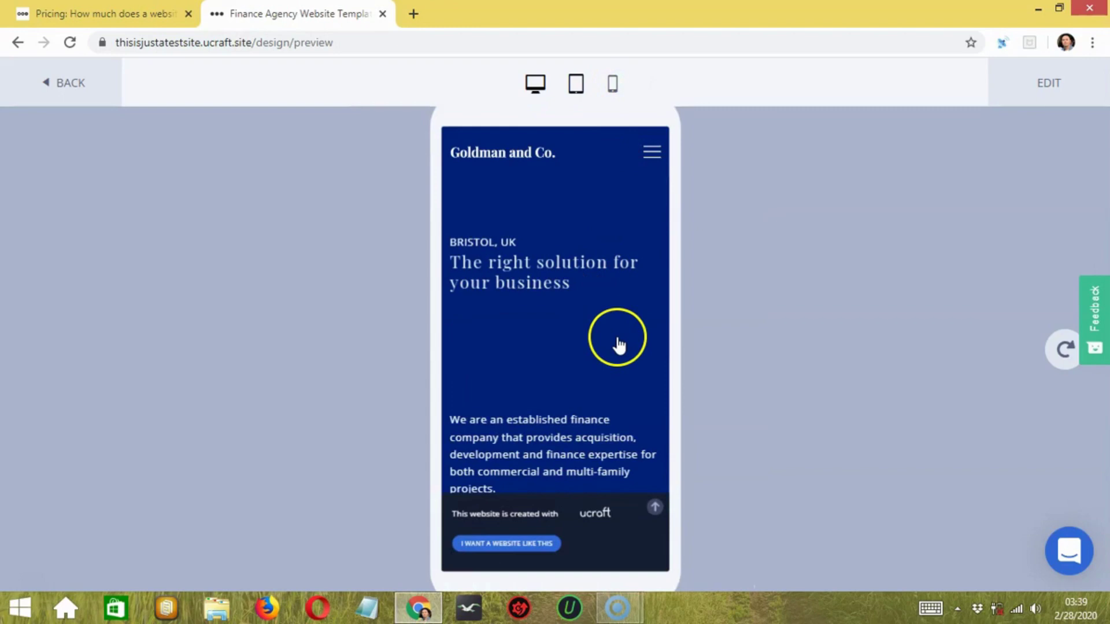
scroll(617, 345, "down", 15)
scroll(617, 345, "up", 15)
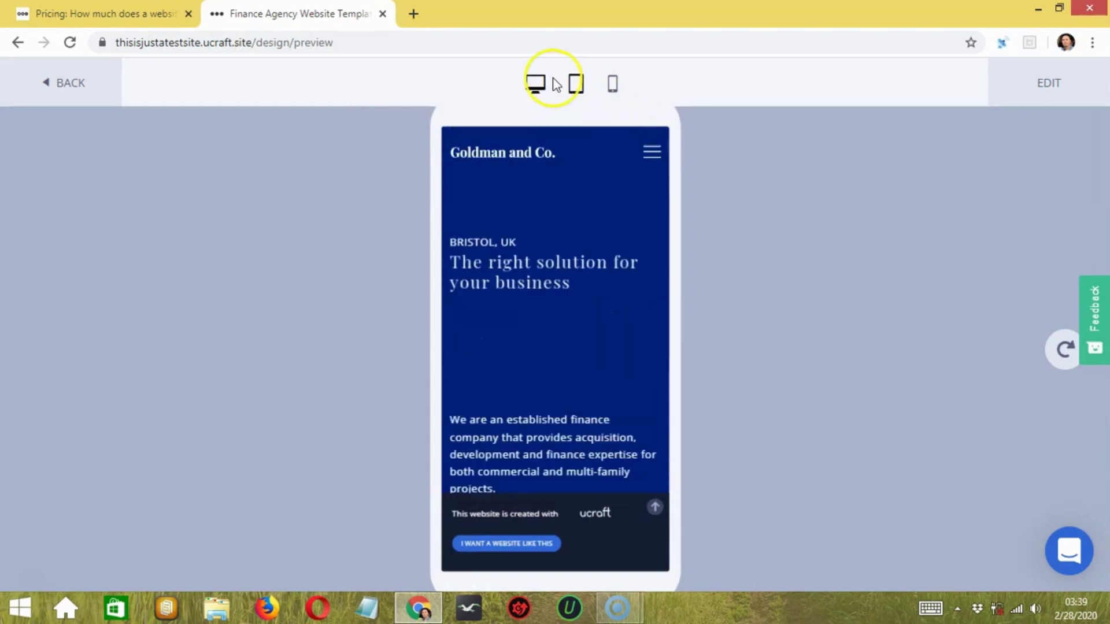
left_click(531, 83)
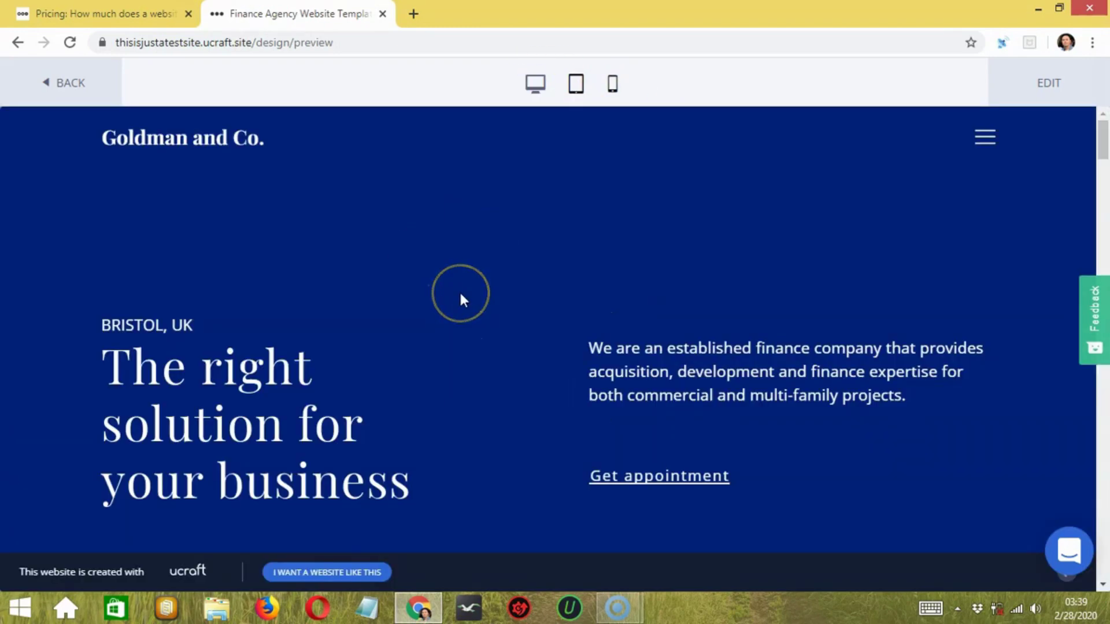
Exit the preview, visit the site dashboard, and go back to the page editor
left_click(70, 90)
left_click(29, 140)
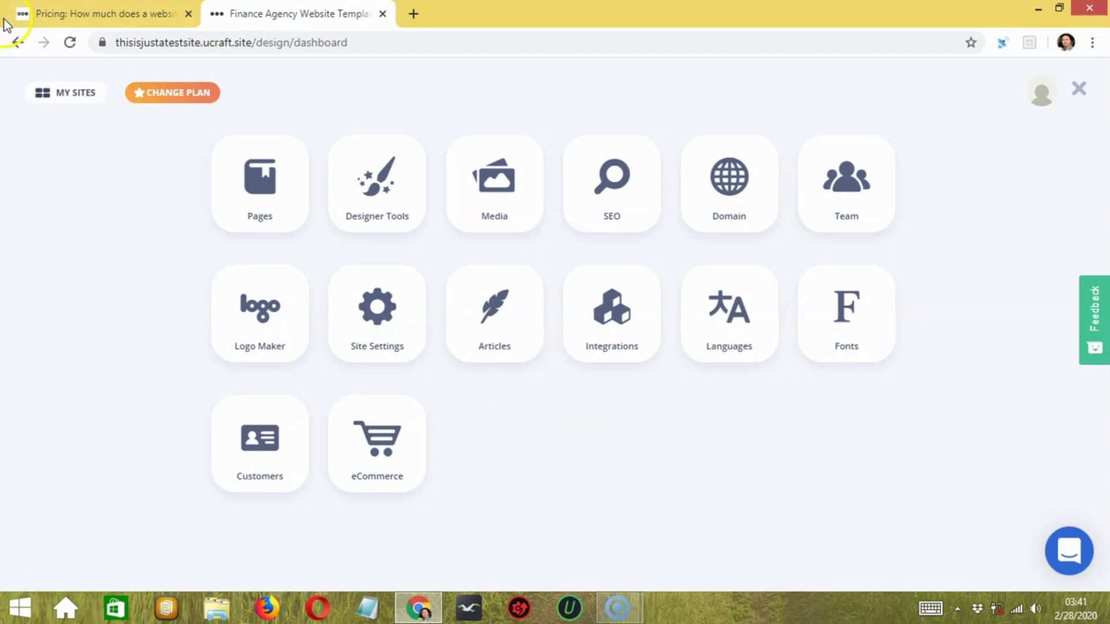
left_click(17, 42)
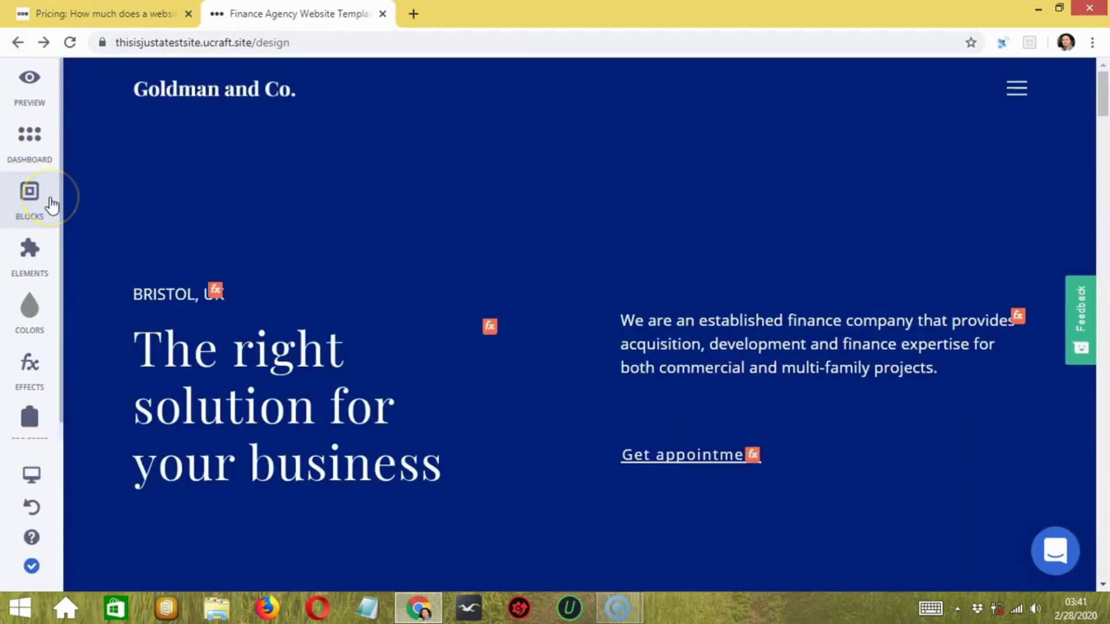
Filter blocks to Headers and drop the Kashve header block onto the page
left_click(50, 205)
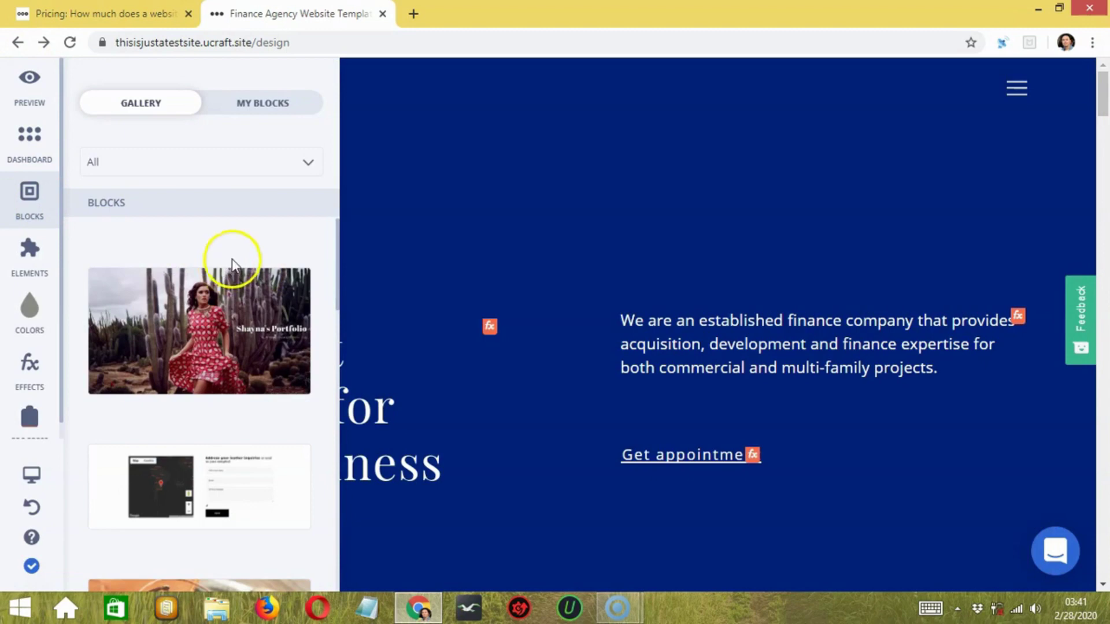
left_click(303, 164)
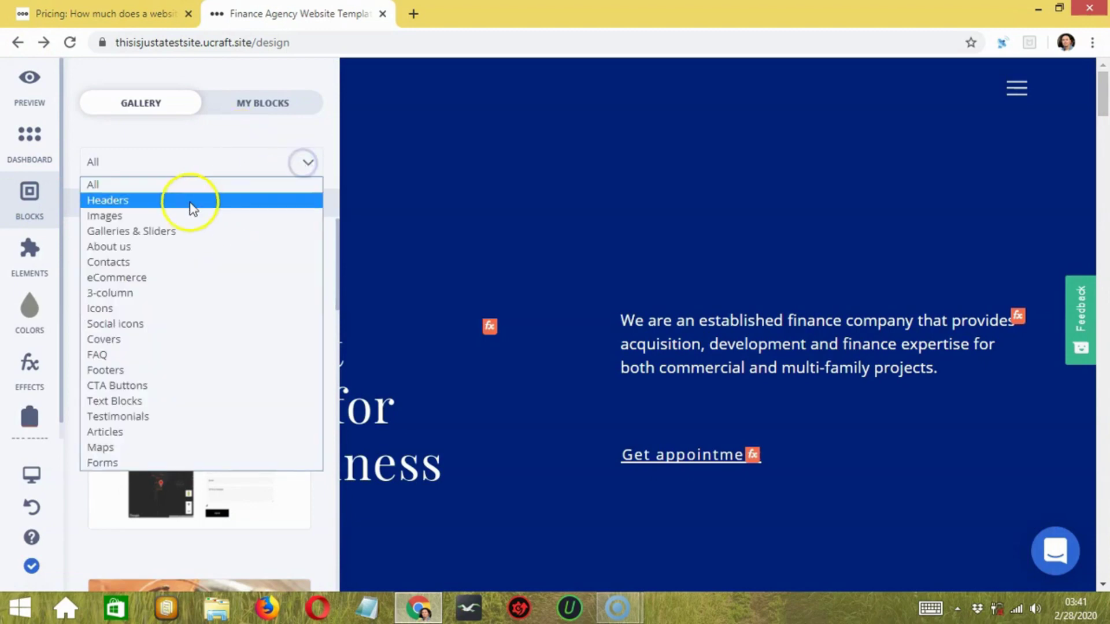
left_click(152, 201)
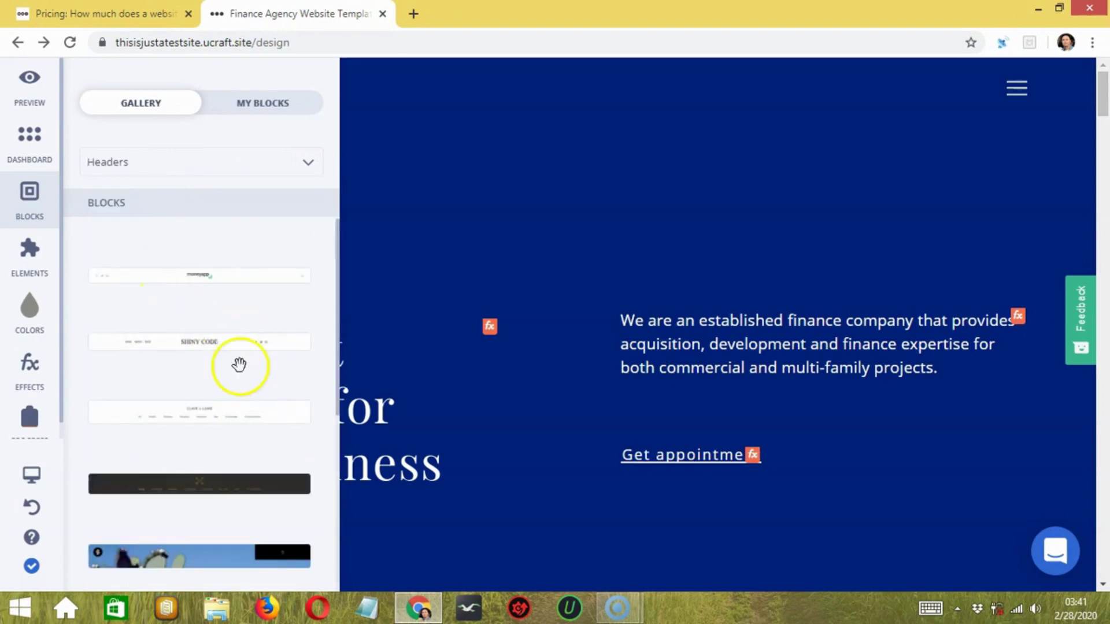
scroll(196, 355, "down", 5)
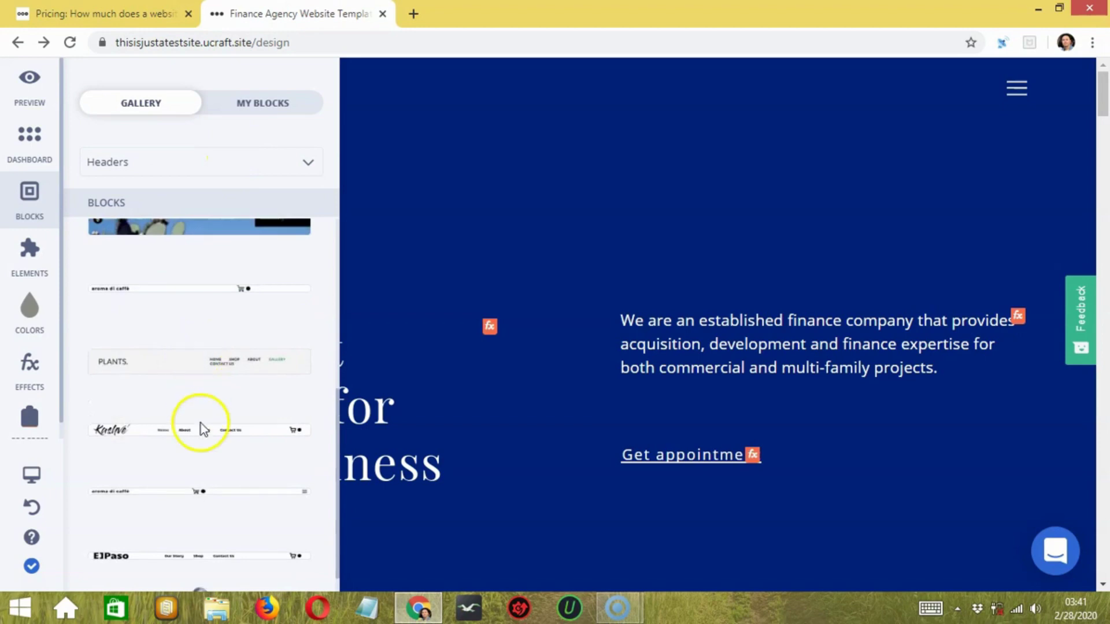
left_click_drag(194, 429, 545, 138)
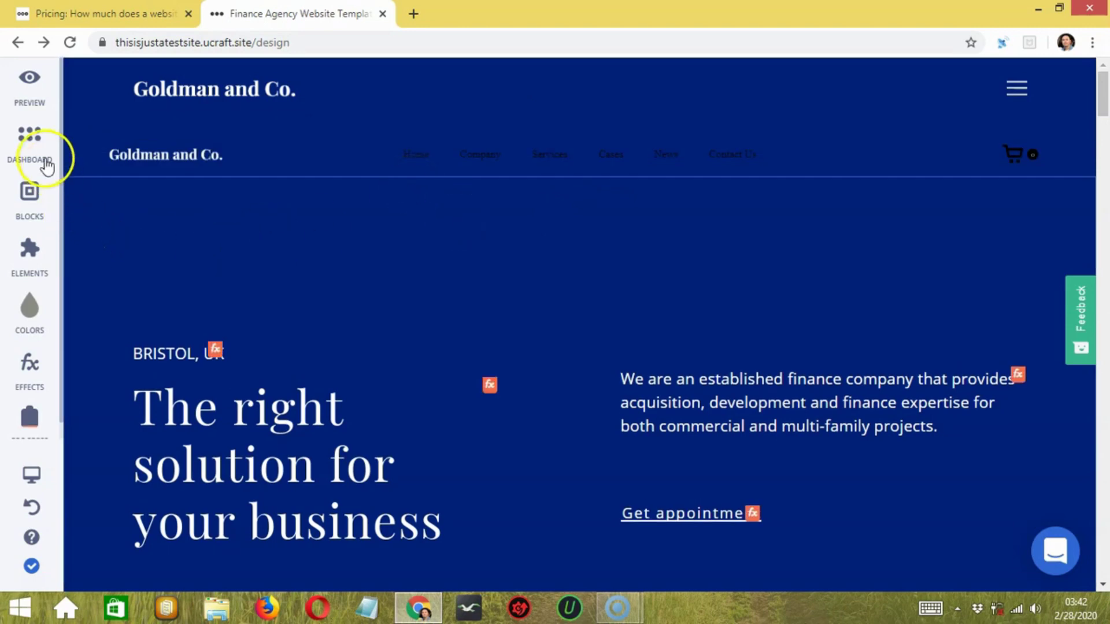
Check the My Blocks list, then return to the header block gallery
left_click(32, 195)
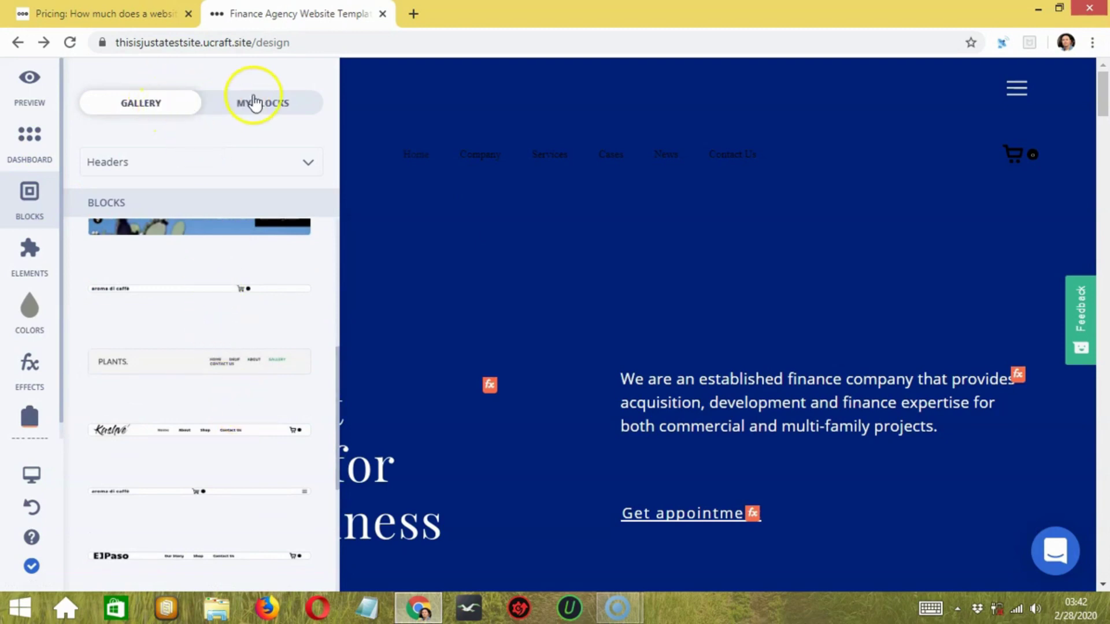
left_click(267, 109)
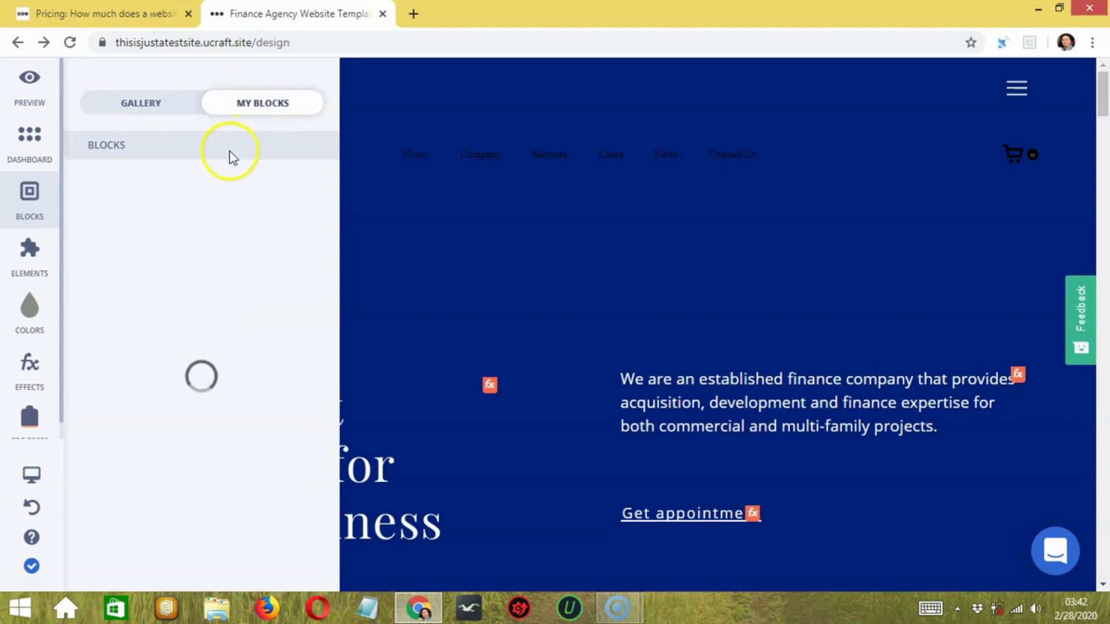
left_click(147, 115)
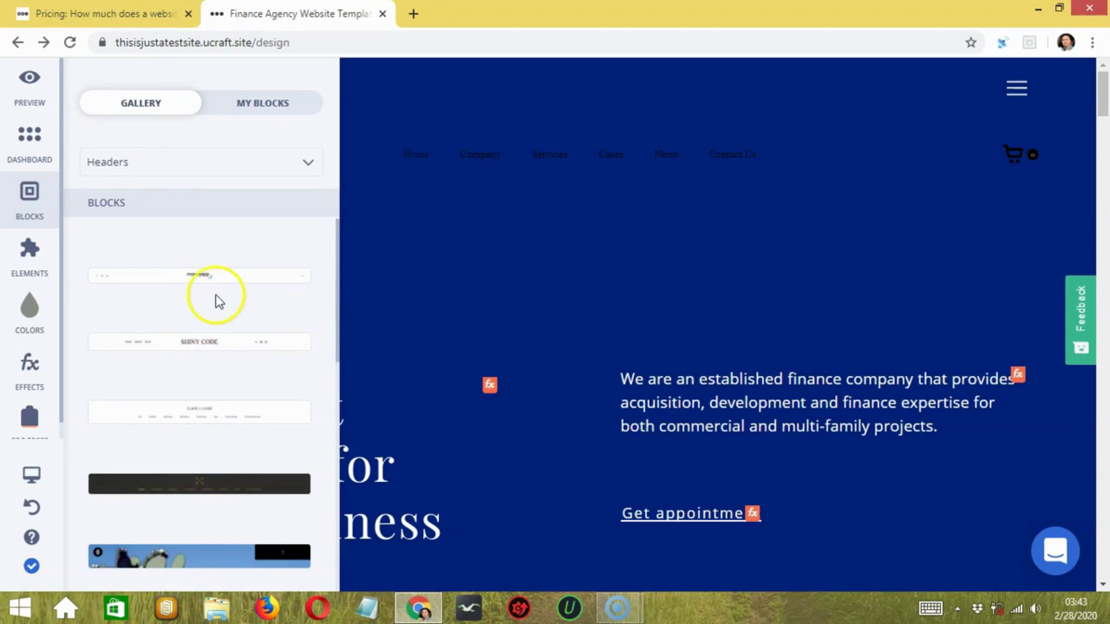
Drag the Instagram integration into the hero section below the header and select its embed-code field
scroll(218, 300, "down", 5)
left_click(34, 265)
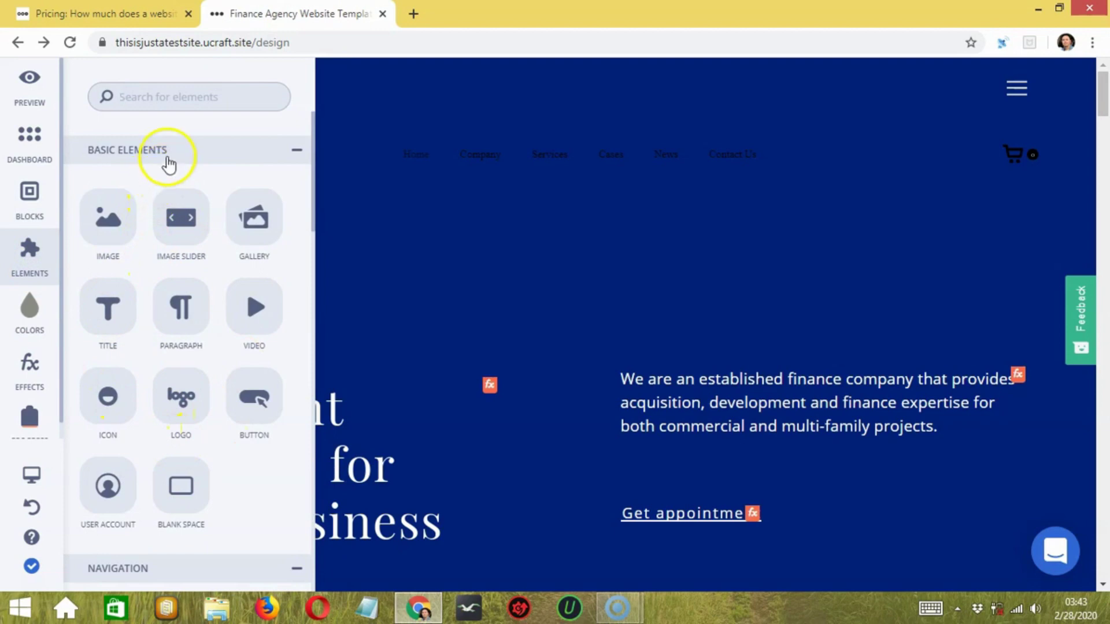
scroll(195, 266, "down", 8)
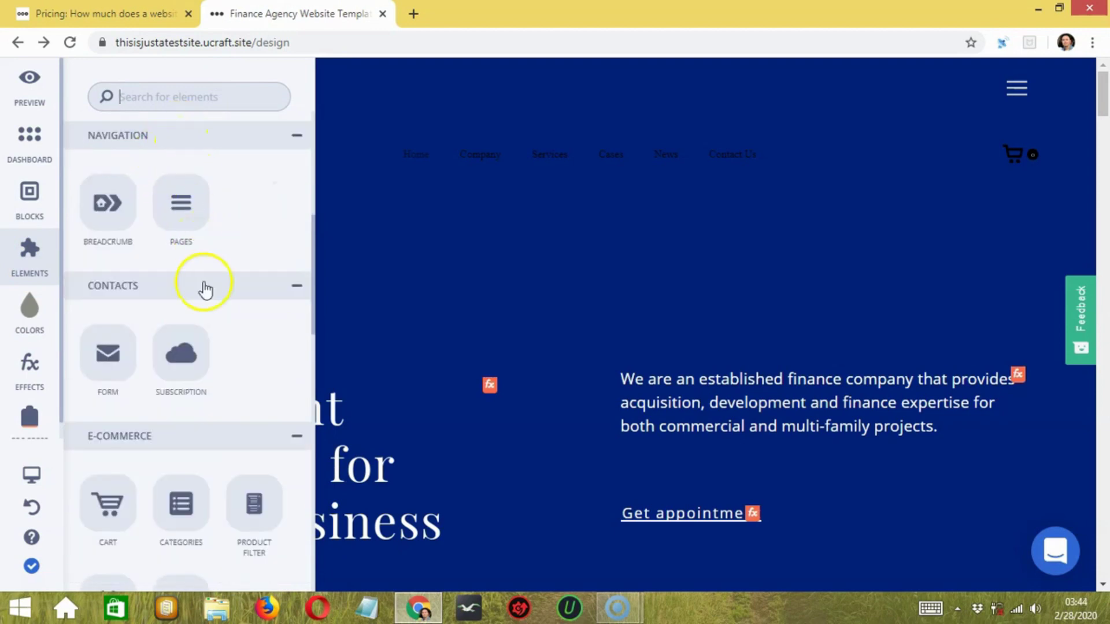
scroll(202, 289, "down", 4)
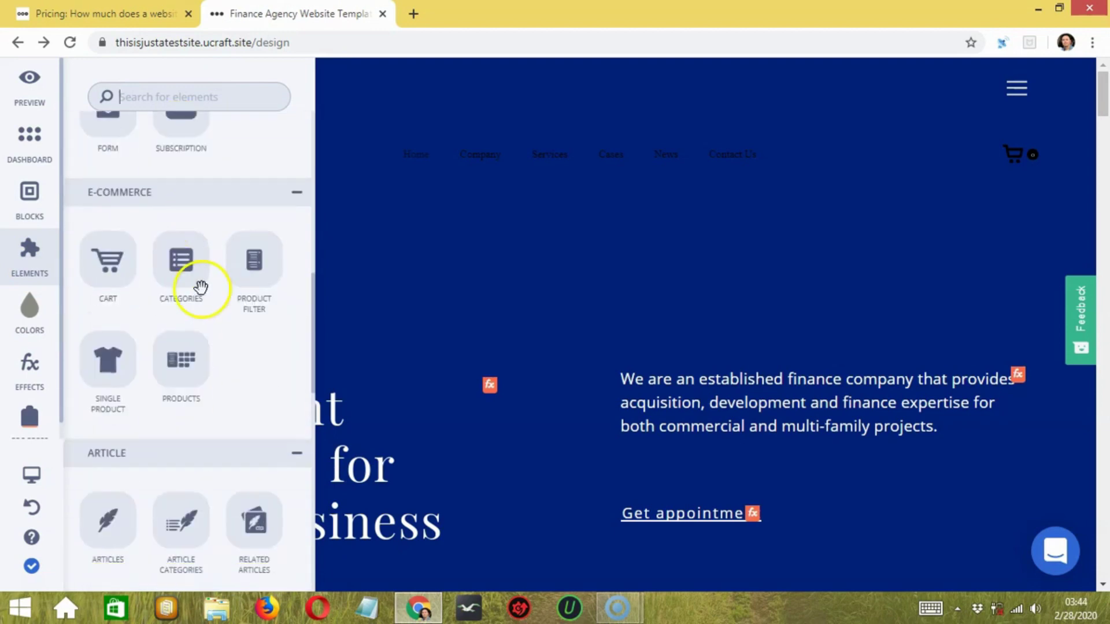
scroll(201, 288, "down", 7)
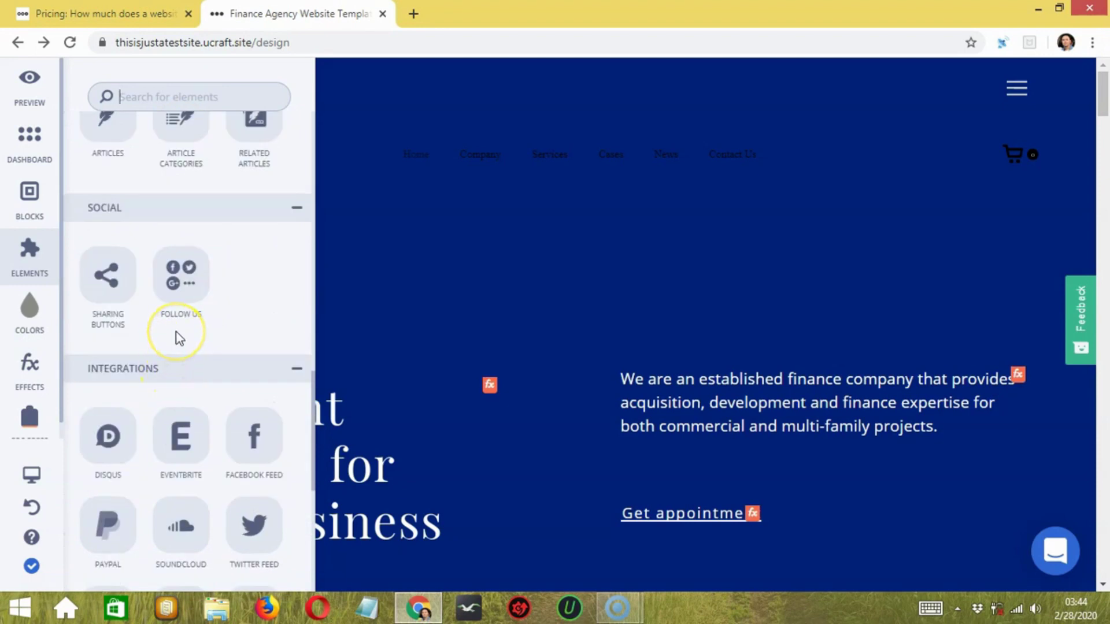
scroll(179, 327, "down", 7)
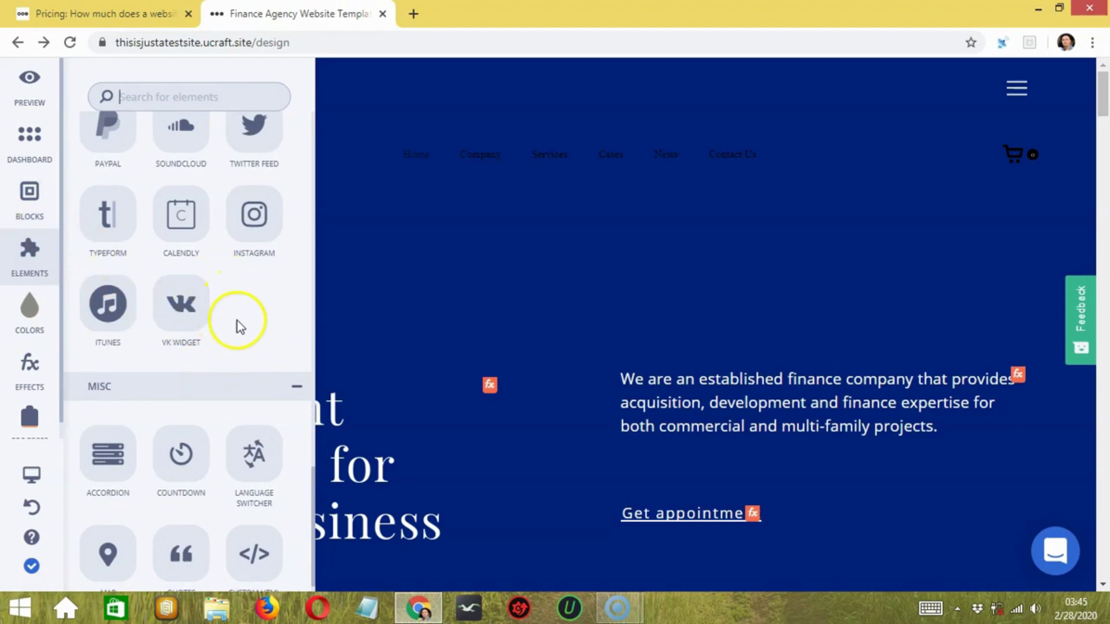
scroll(237, 321, "up", 4)
scroll(236, 279, "up", 4)
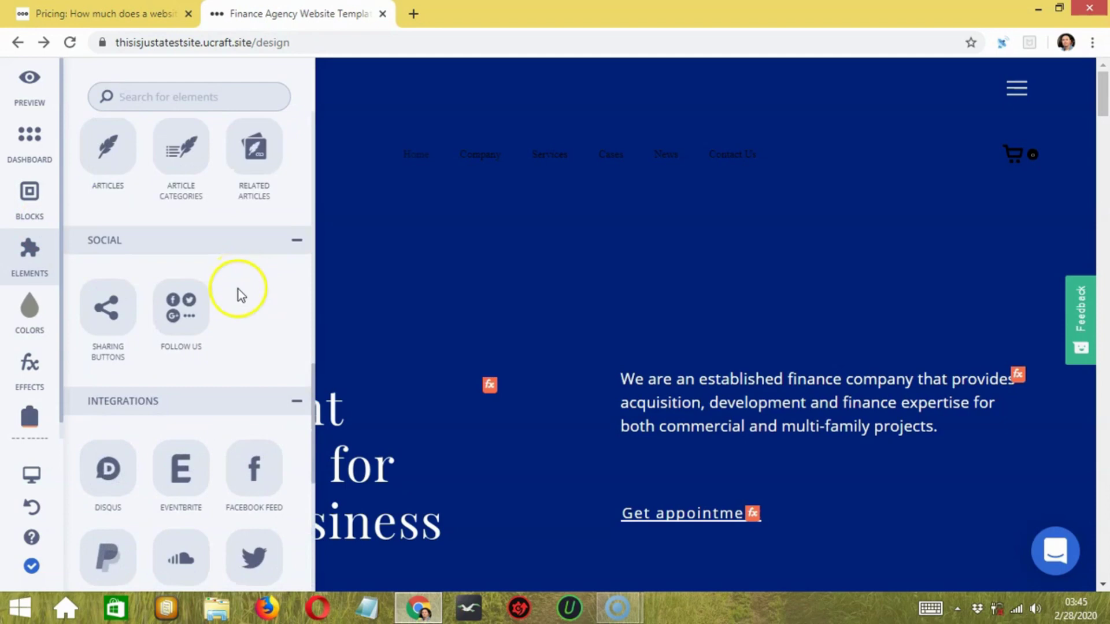
scroll(240, 315, "down", 6)
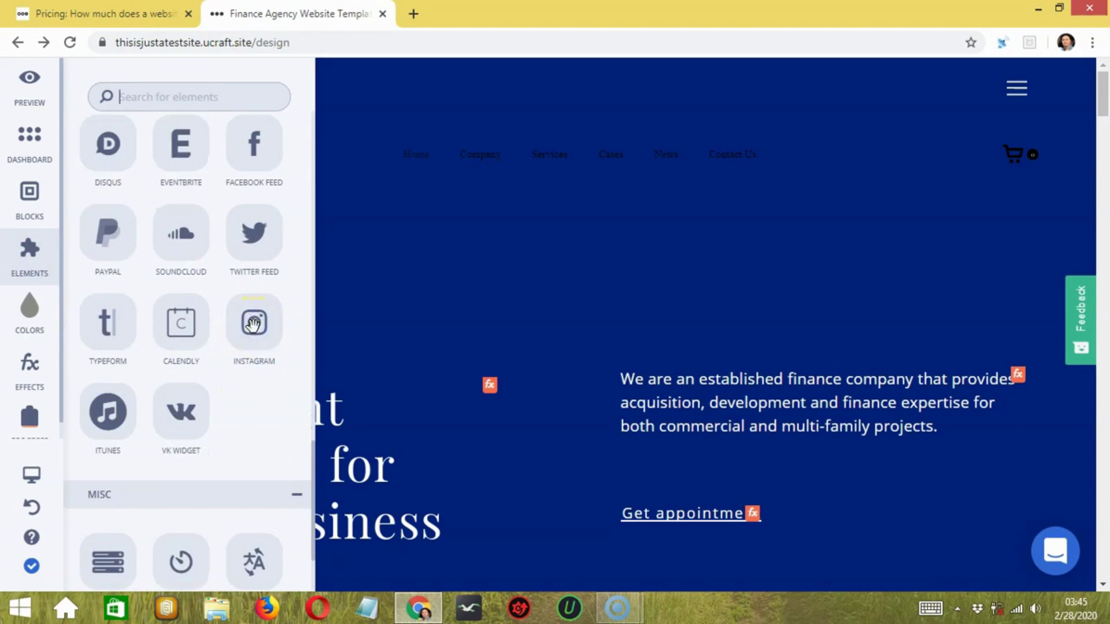
left_click_drag(253, 325, 294, 338)
left_click_drag(390, 319, 152, 348)
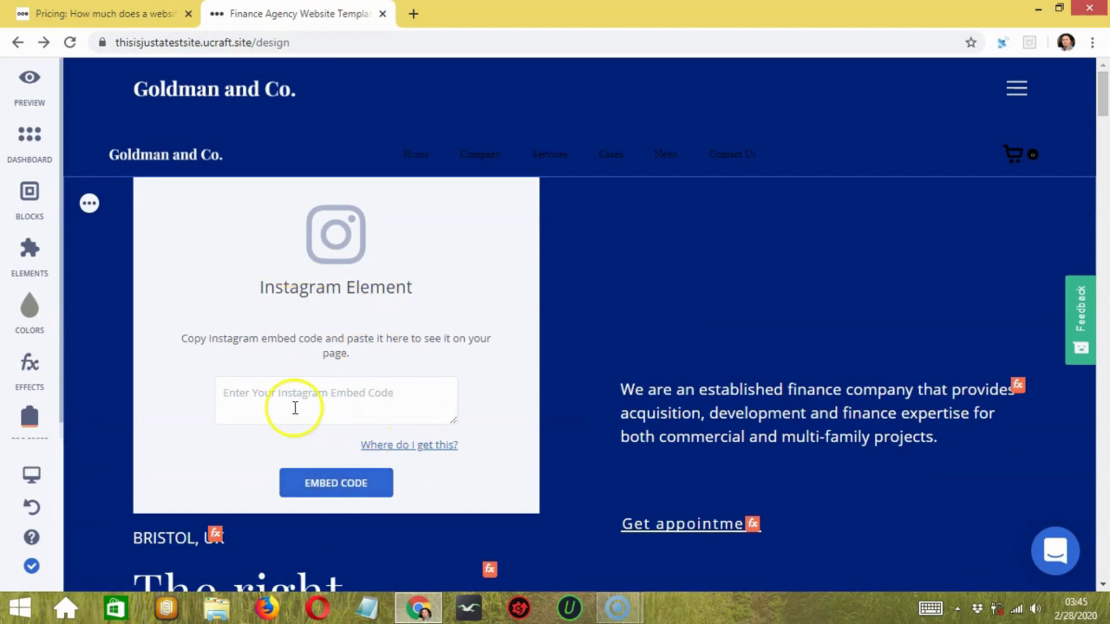
left_click(255, 396)
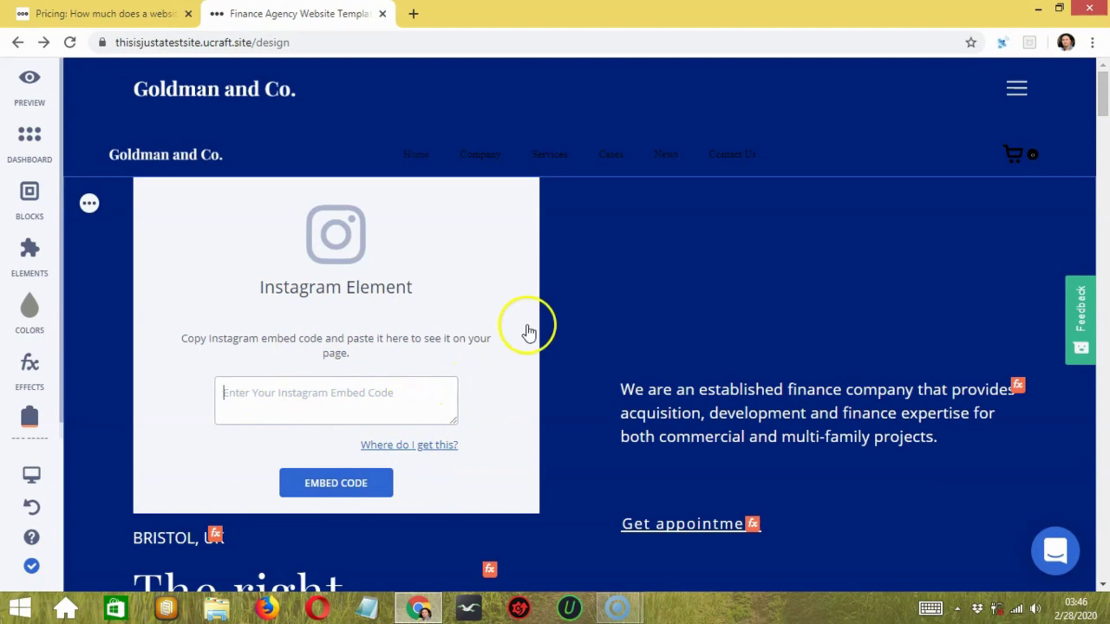
Create the custom pale pink colour #f4ecec in the palette and select the new swatch
left_click(34, 312)
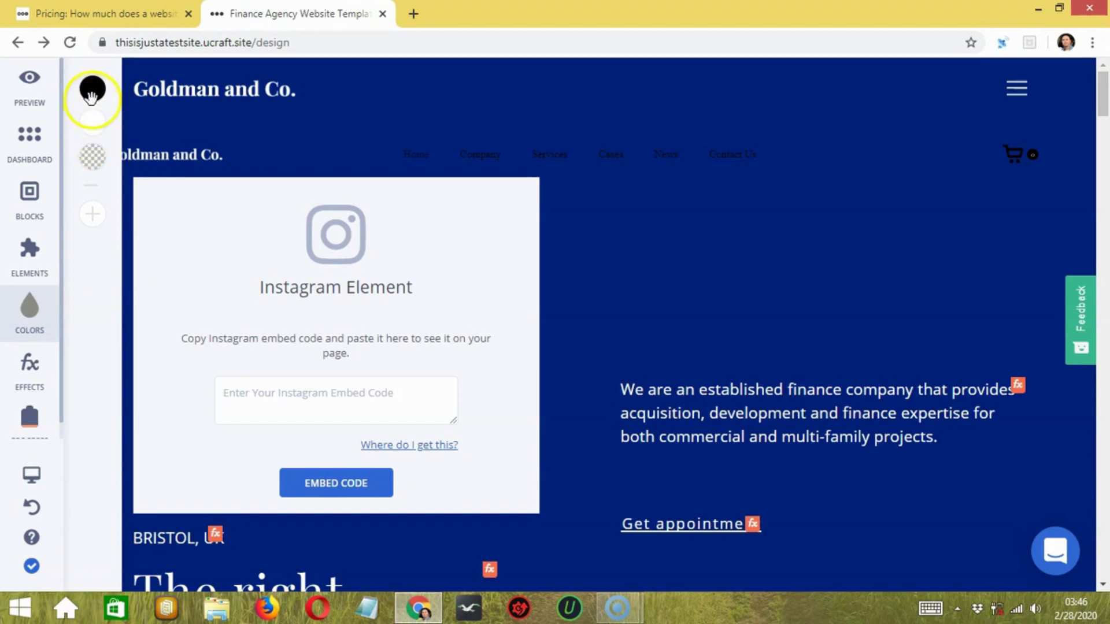
left_click(105, 211)
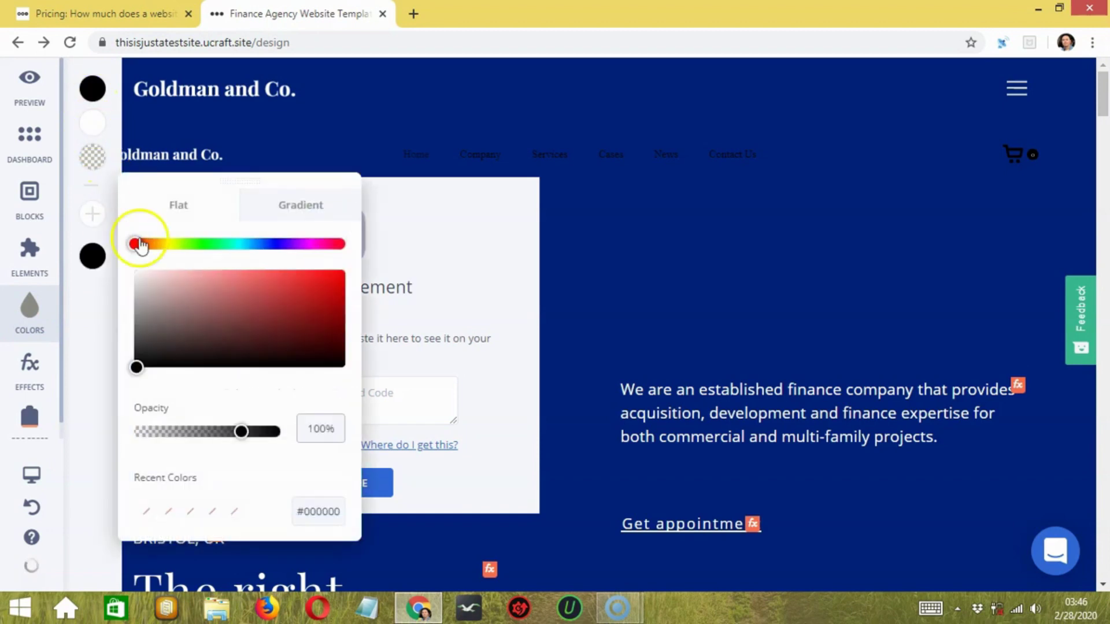
left_click(142, 275)
left_click_drag(144, 282, 146, 277)
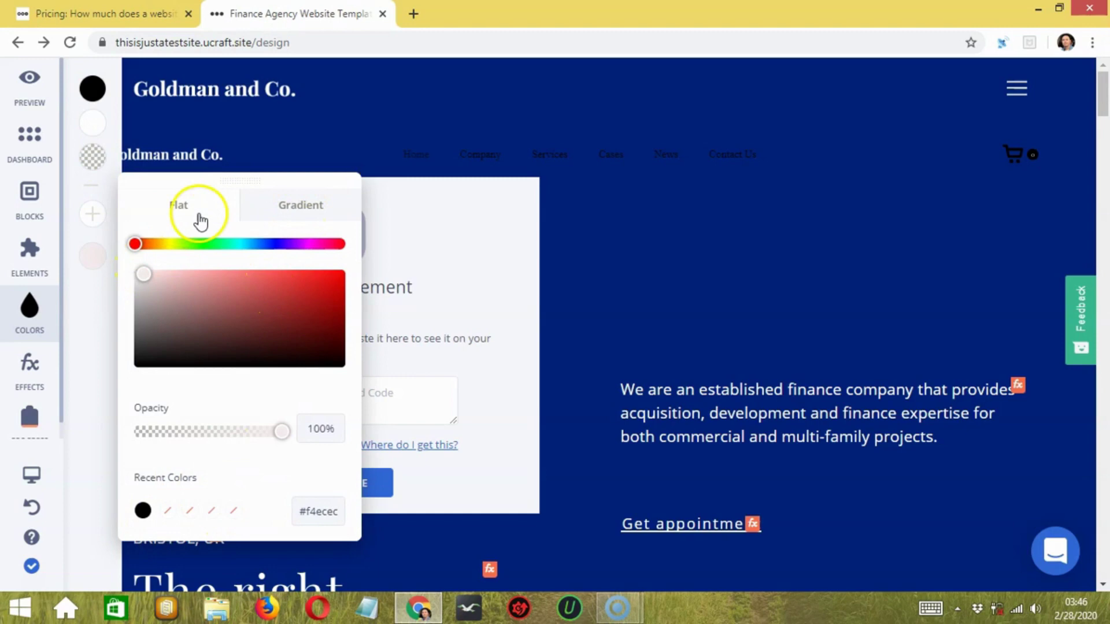
left_click(283, 217)
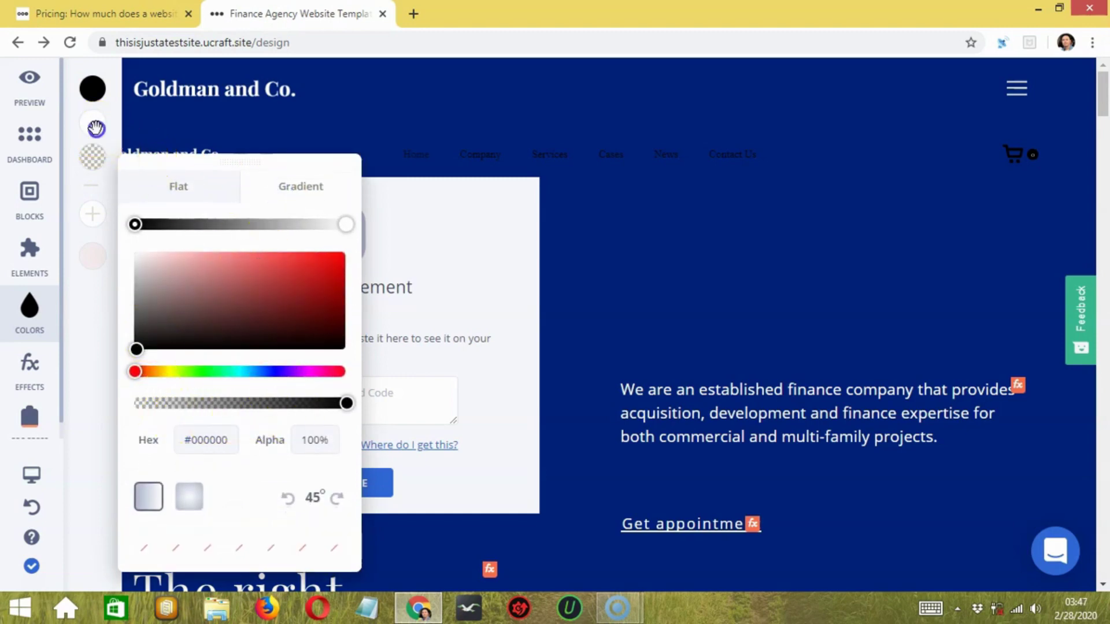
left_click(94, 124)
left_click(94, 120)
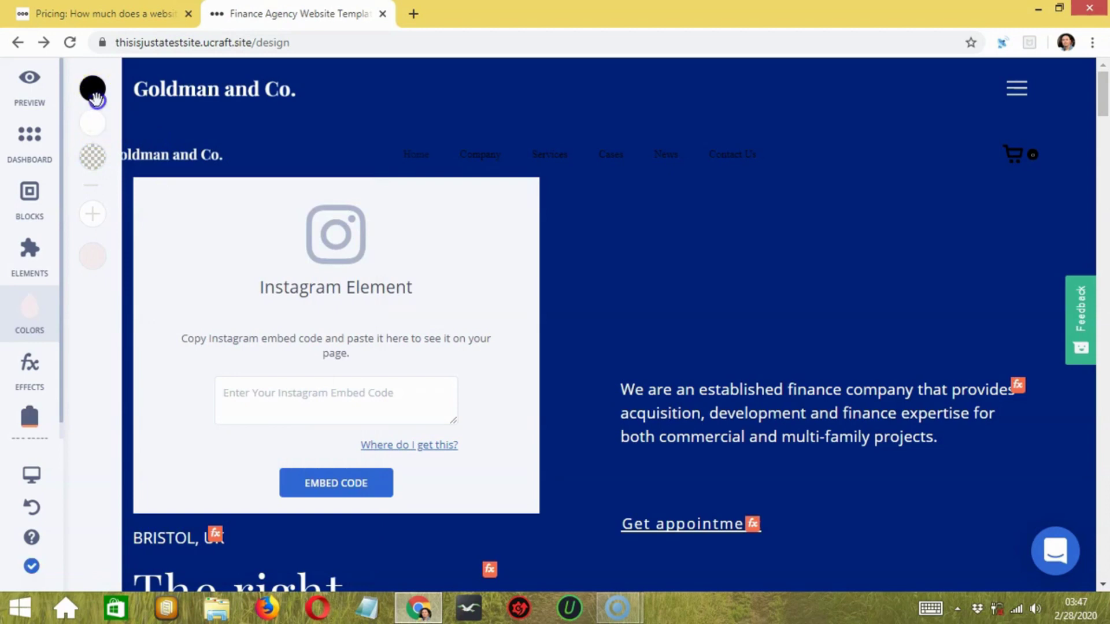
left_click(95, 250)
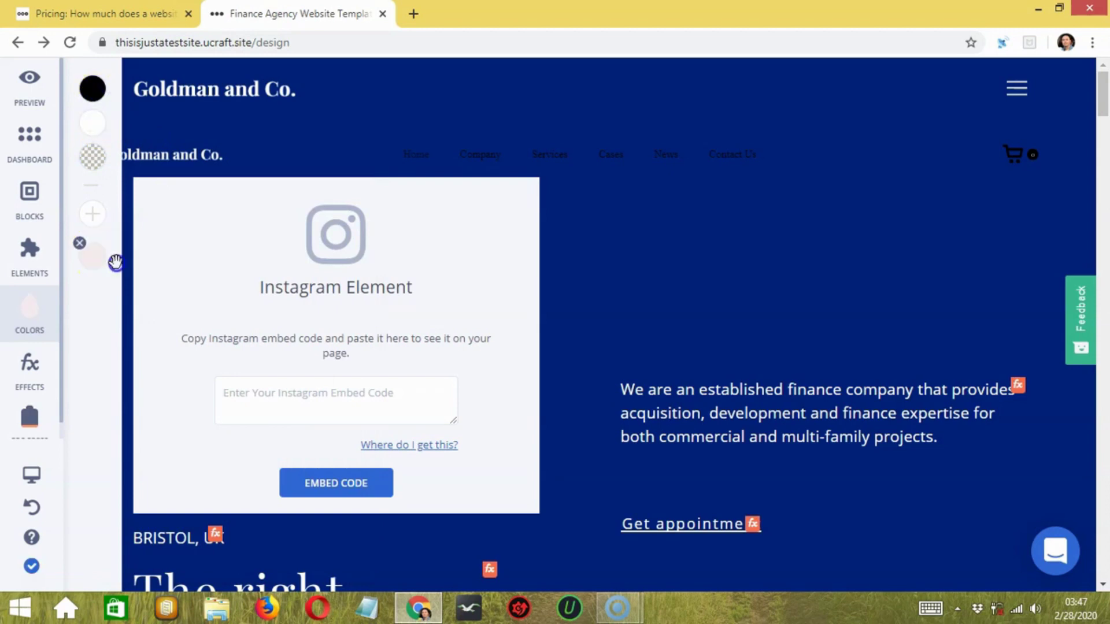
Apply the pale pink background to the header's logo box
left_click(101, 264)
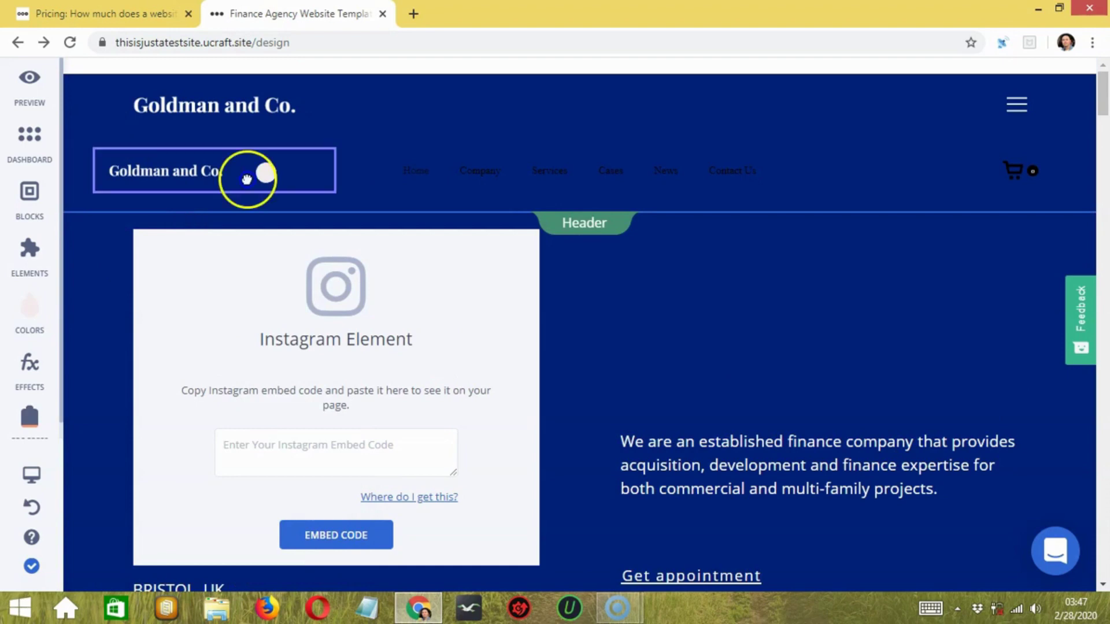
left_click(226, 179)
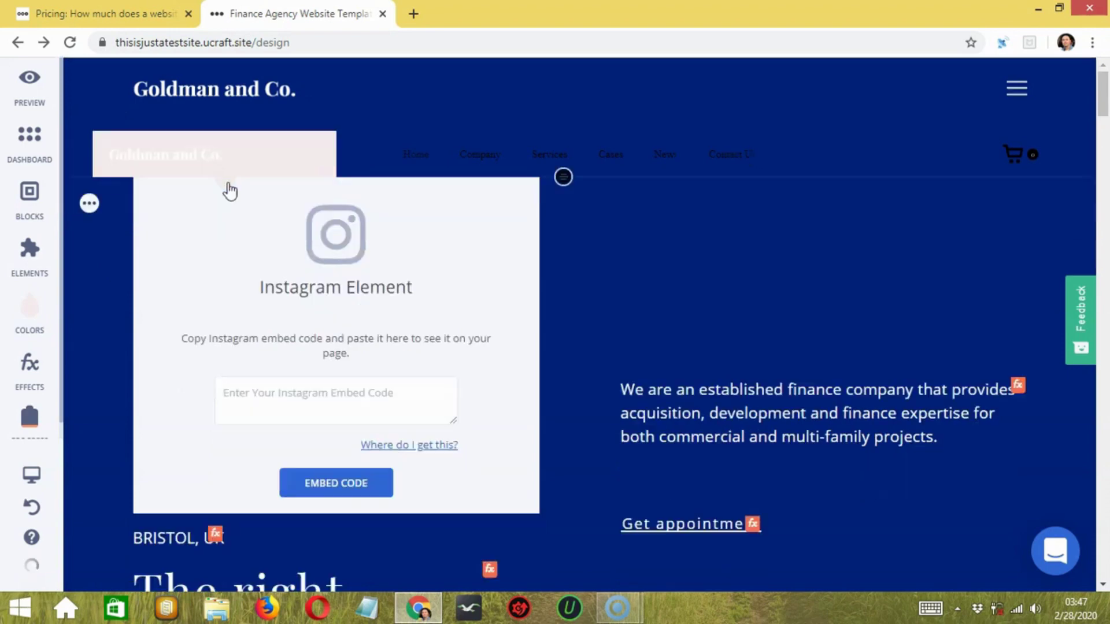
left_click(210, 141)
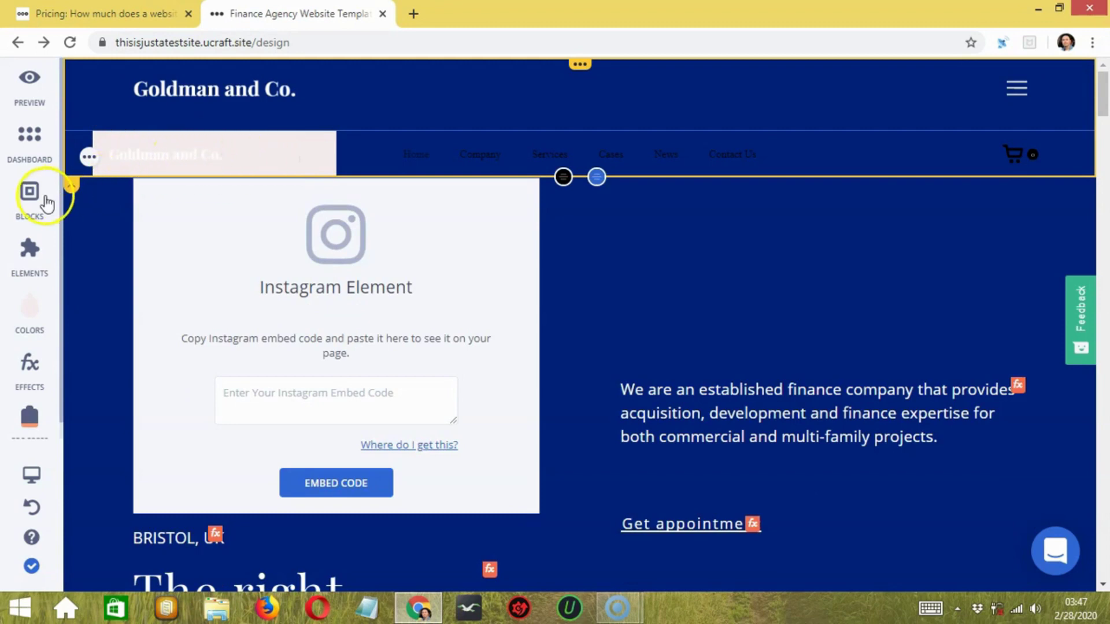
Give the navigation menu bar the same pale pink background
left_click(24, 315)
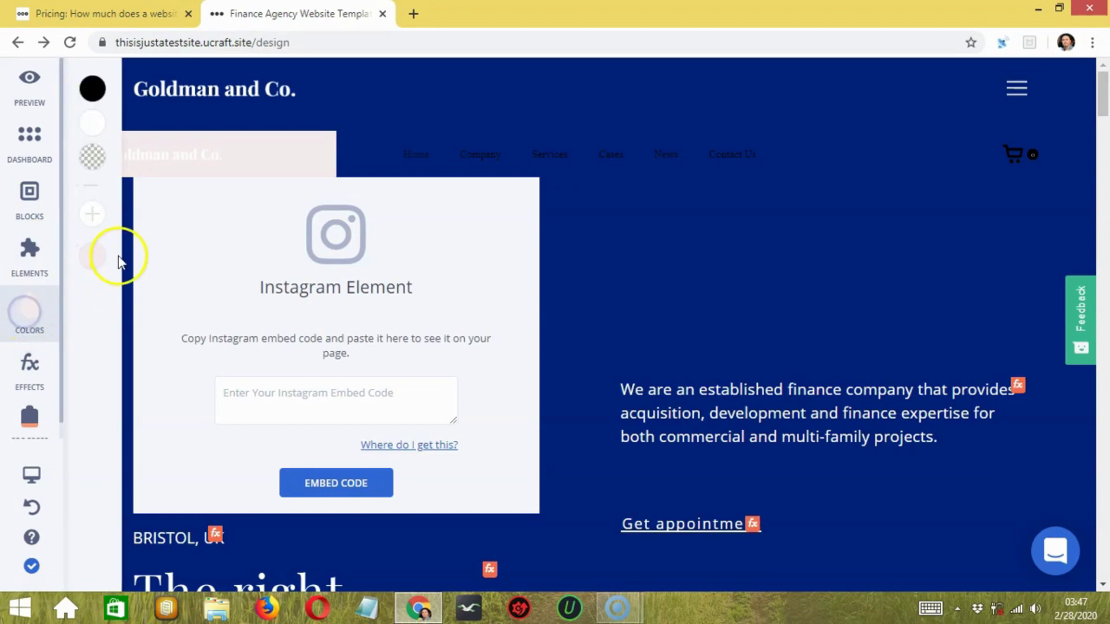
left_click(403, 160)
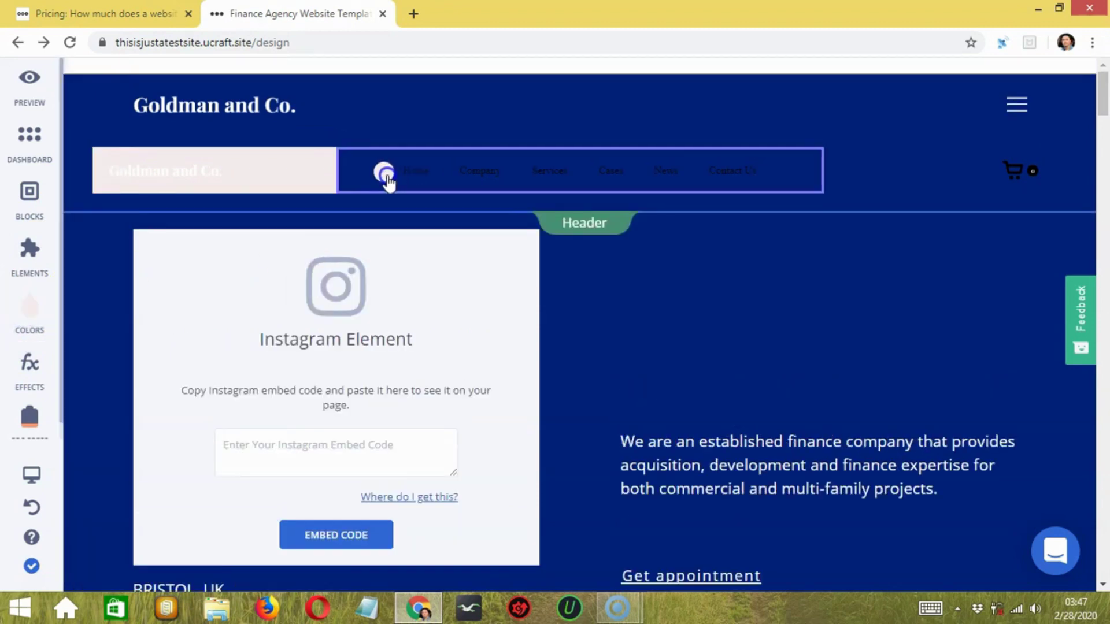
left_click(388, 183)
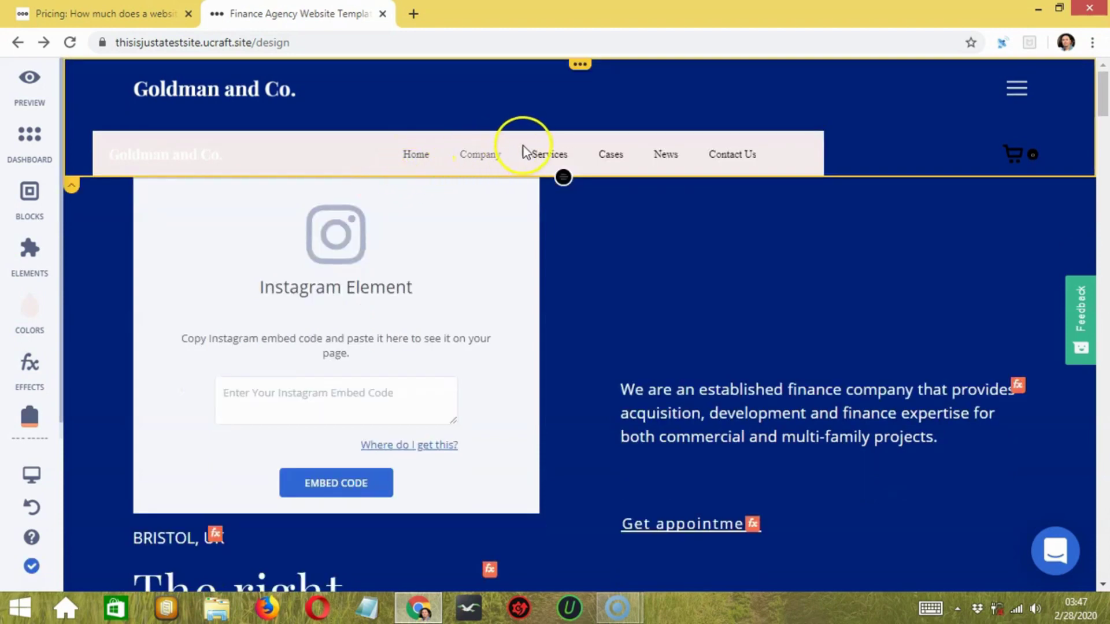
left_click(33, 314)
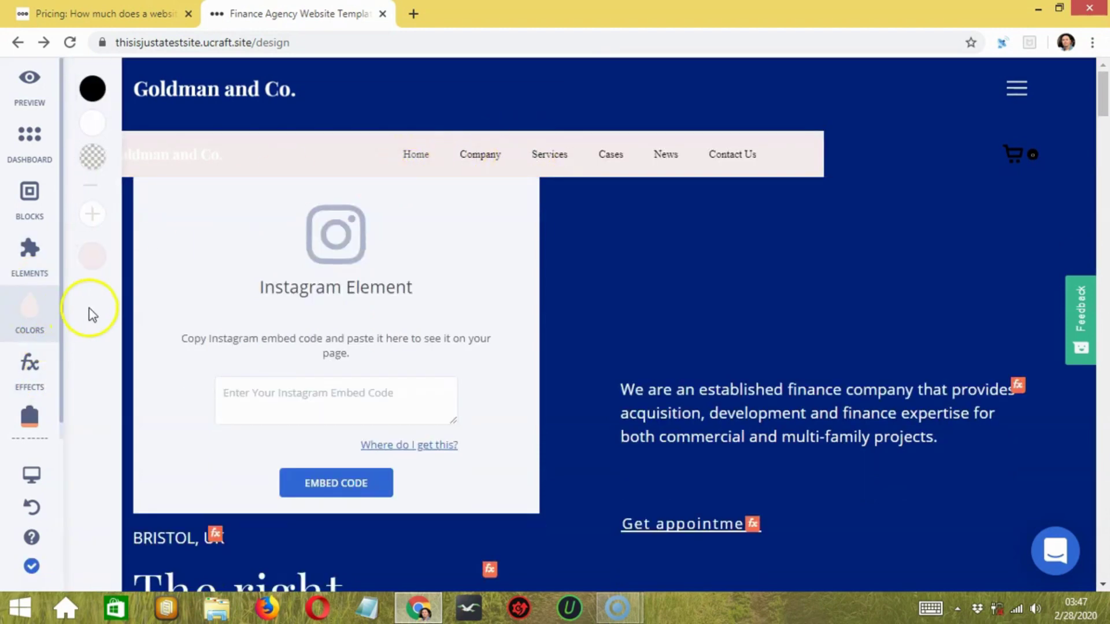
left_click(230, 144)
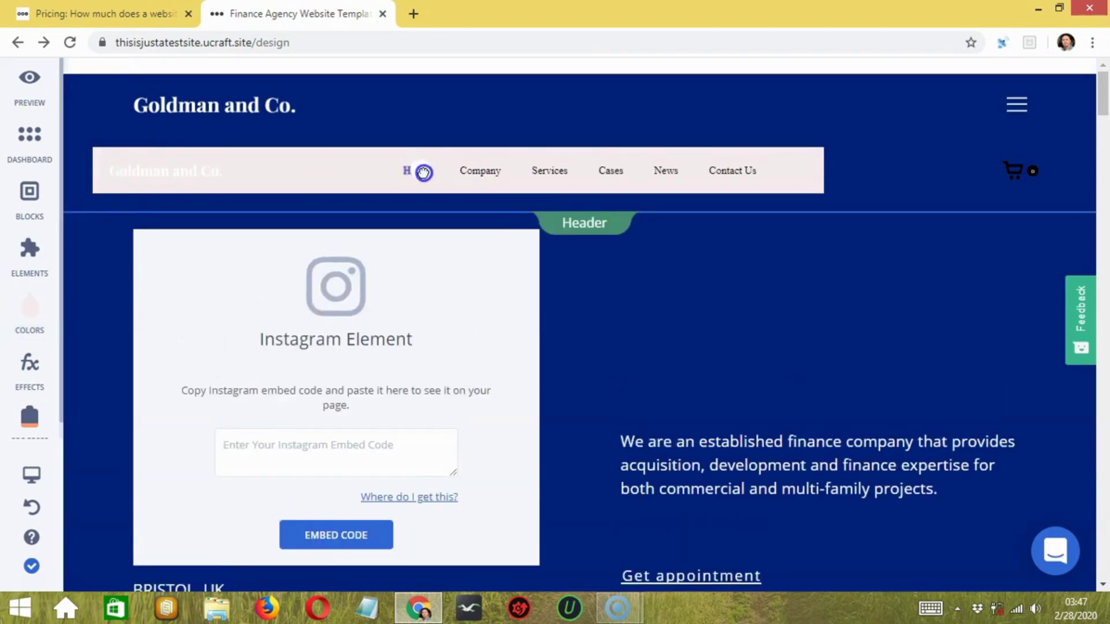
left_click(422, 172)
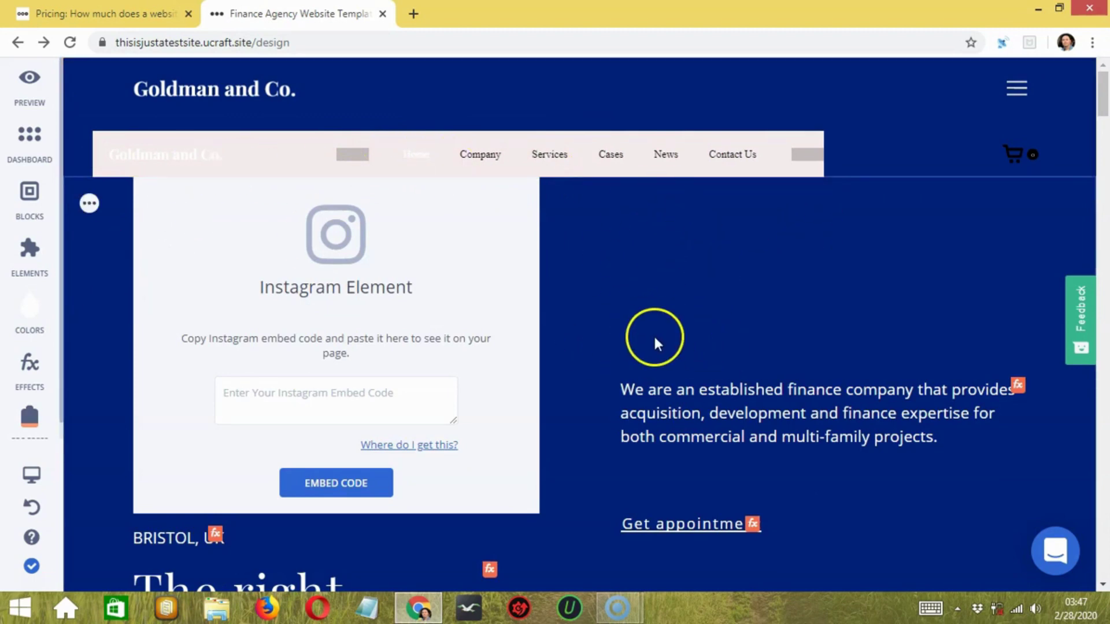
Browse the Effects panel's fade, rotate and parallax options and apply the Fade In animation
left_click(44, 376)
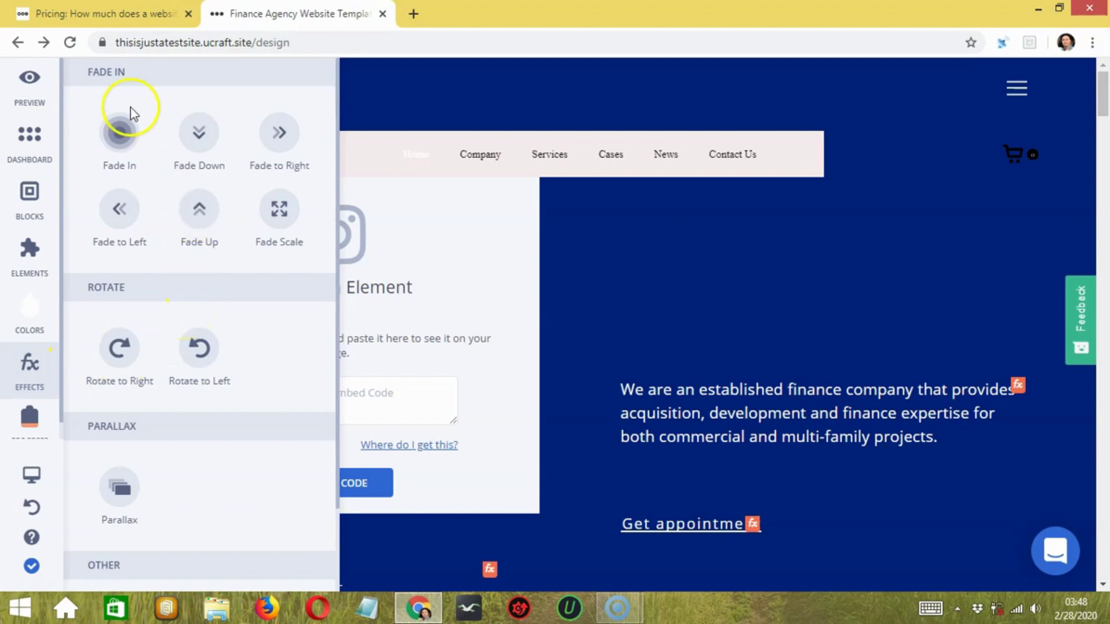
scroll(213, 411, "down", 2)
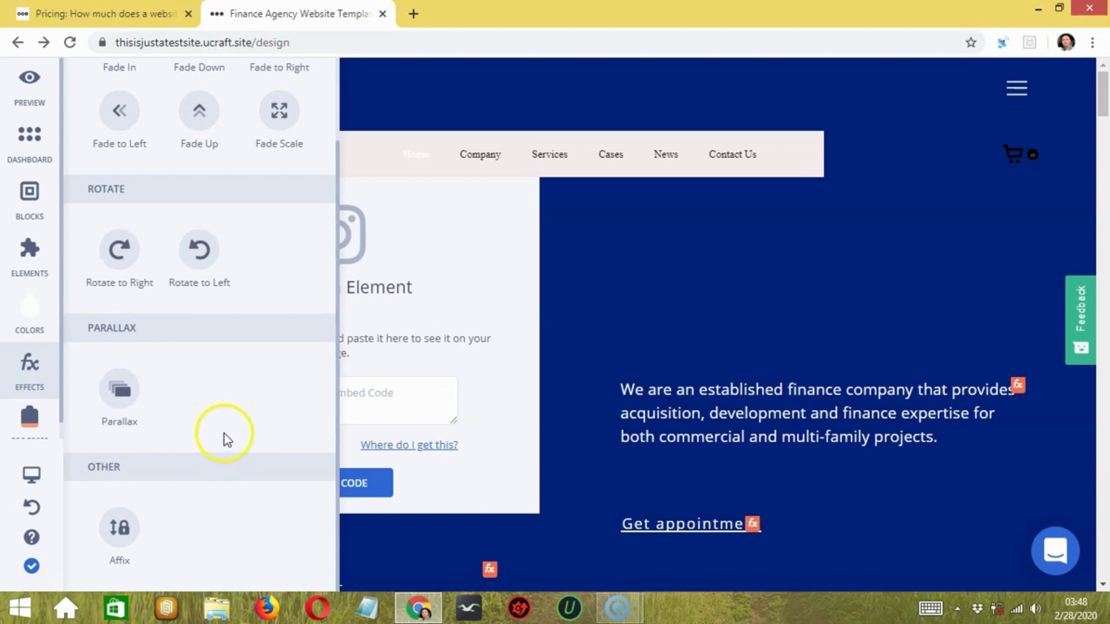
scroll(223, 439, "up", 2)
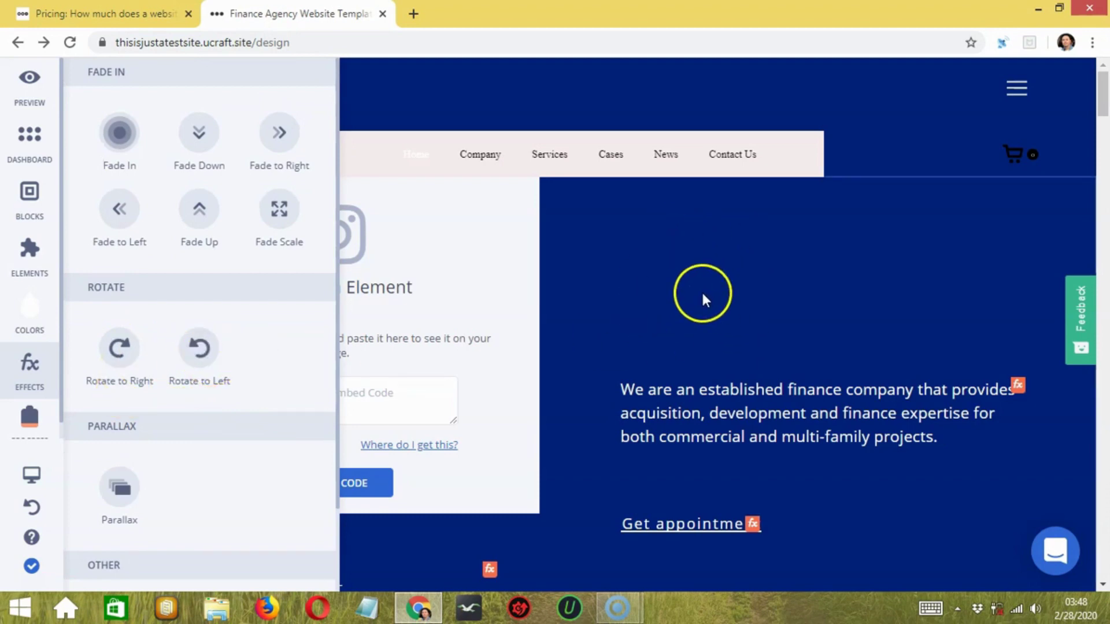
left_click(126, 137)
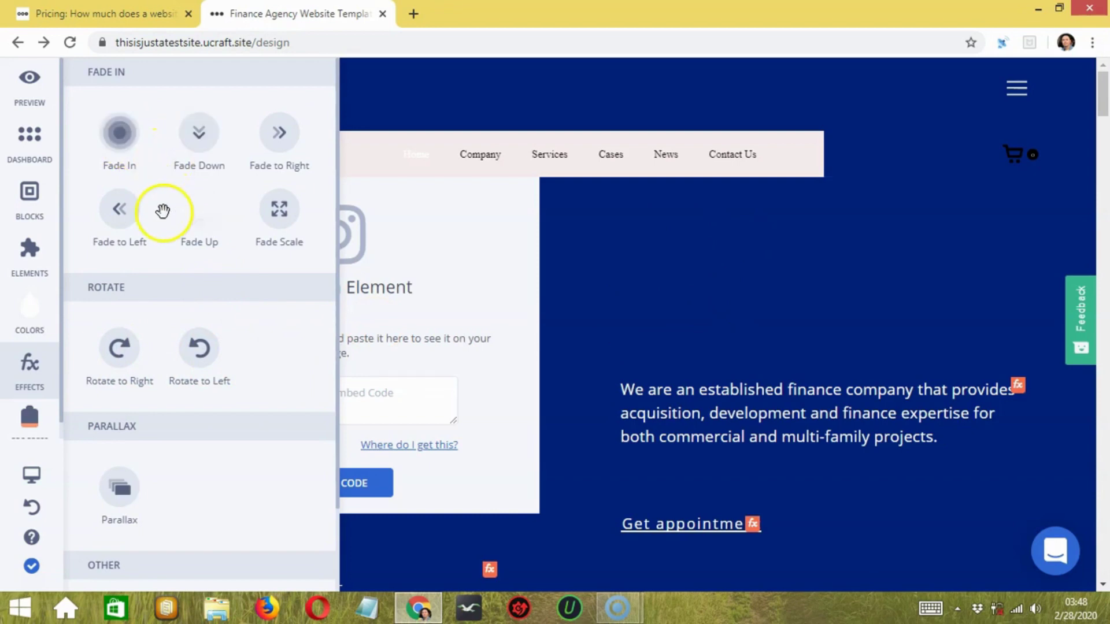
scroll(163, 213, "down", 3)
scroll(612, 260, "up", 3)
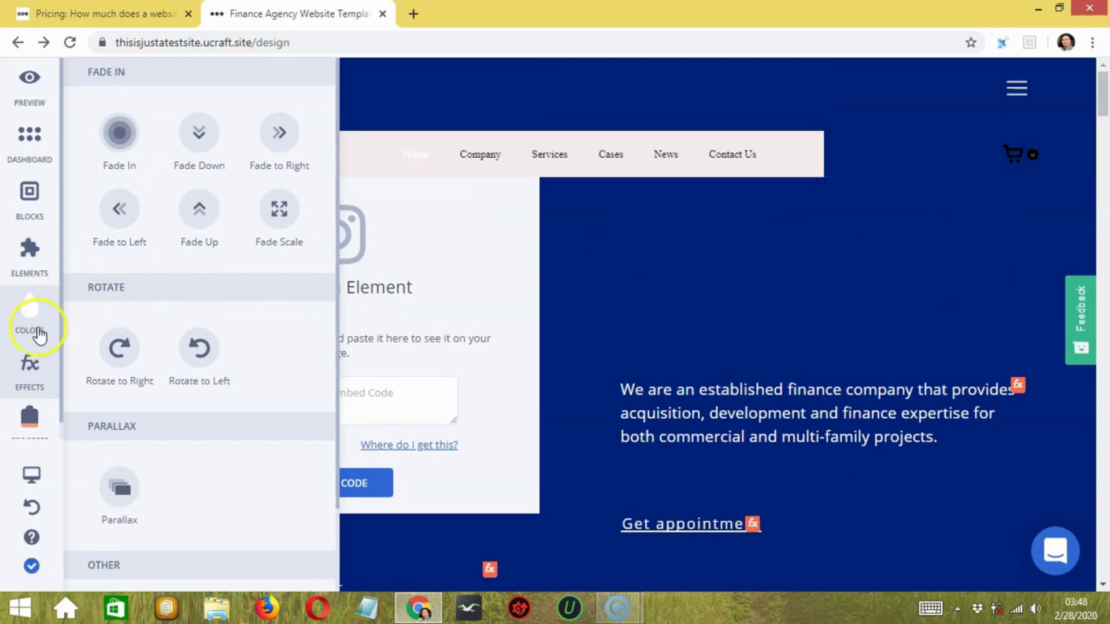
scroll(40, 351, "down", 1)
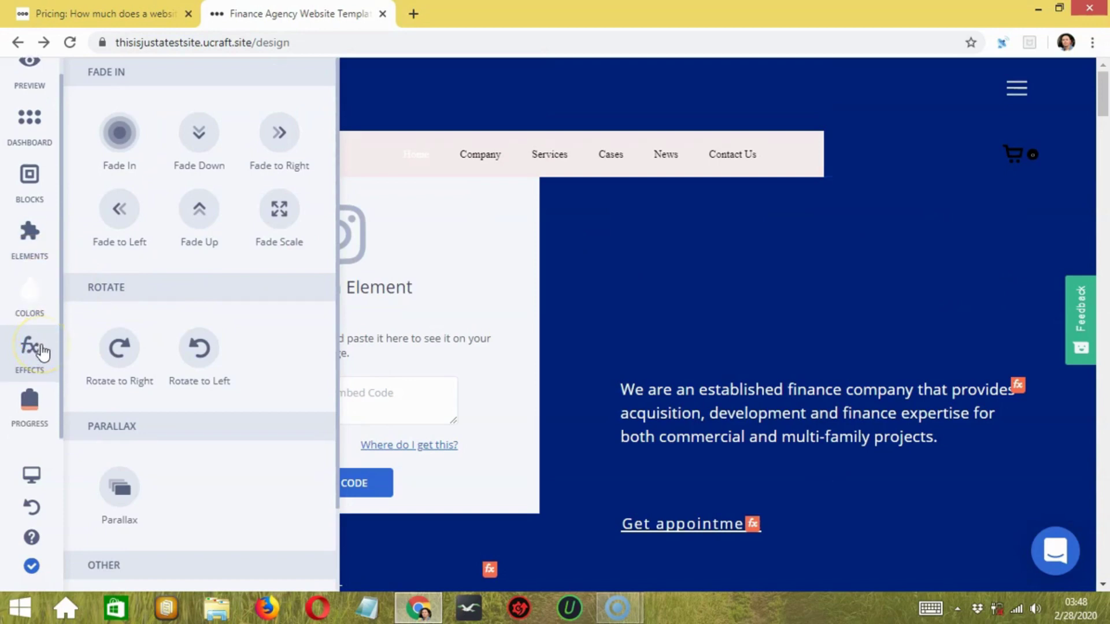
Scroll through the site setup checklist at 23% completed, then close it
left_click(44, 412)
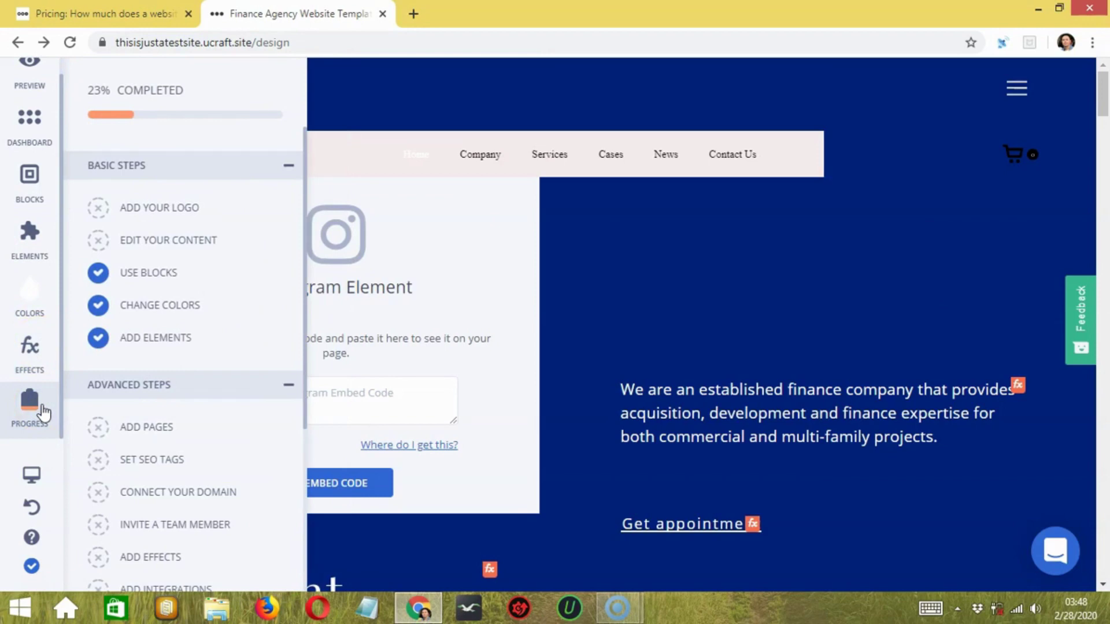
left_click(47, 413)
left_click(192, 239)
scroll(223, 397, "down", 2)
scroll(220, 401, "down", 4)
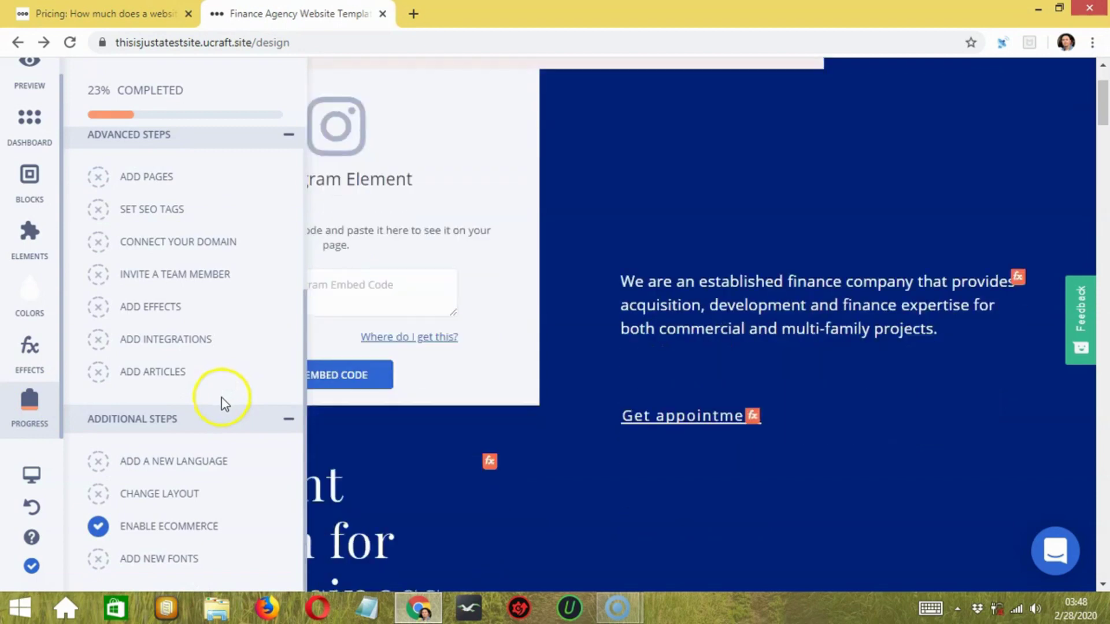
scroll(475, 412, "up", 2)
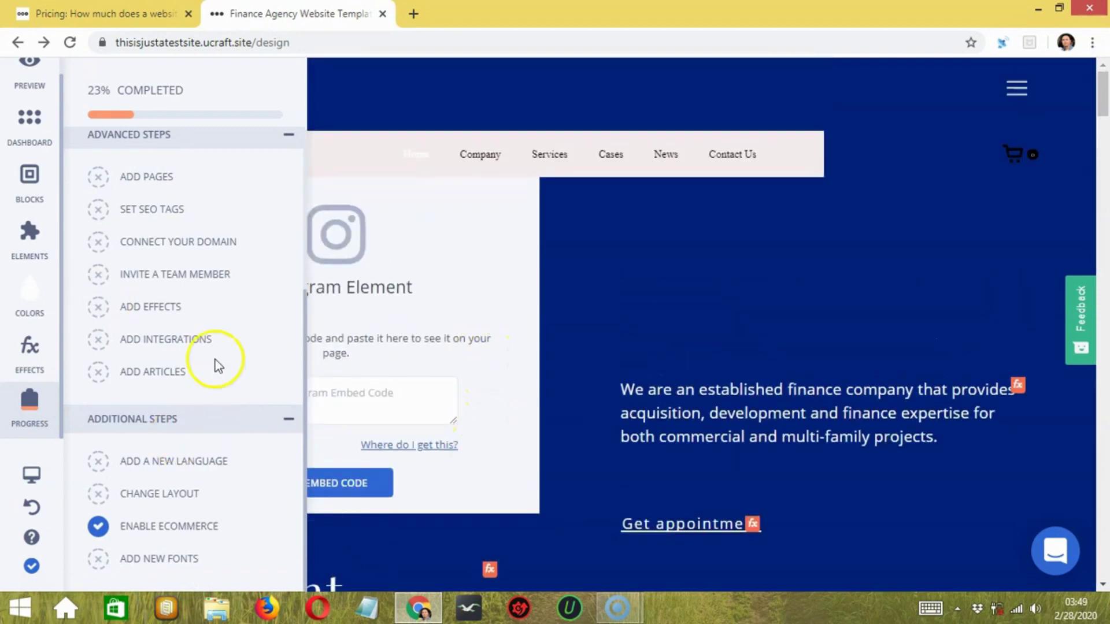
scroll(222, 361, "up", 4)
scroll(223, 359, "up", 1)
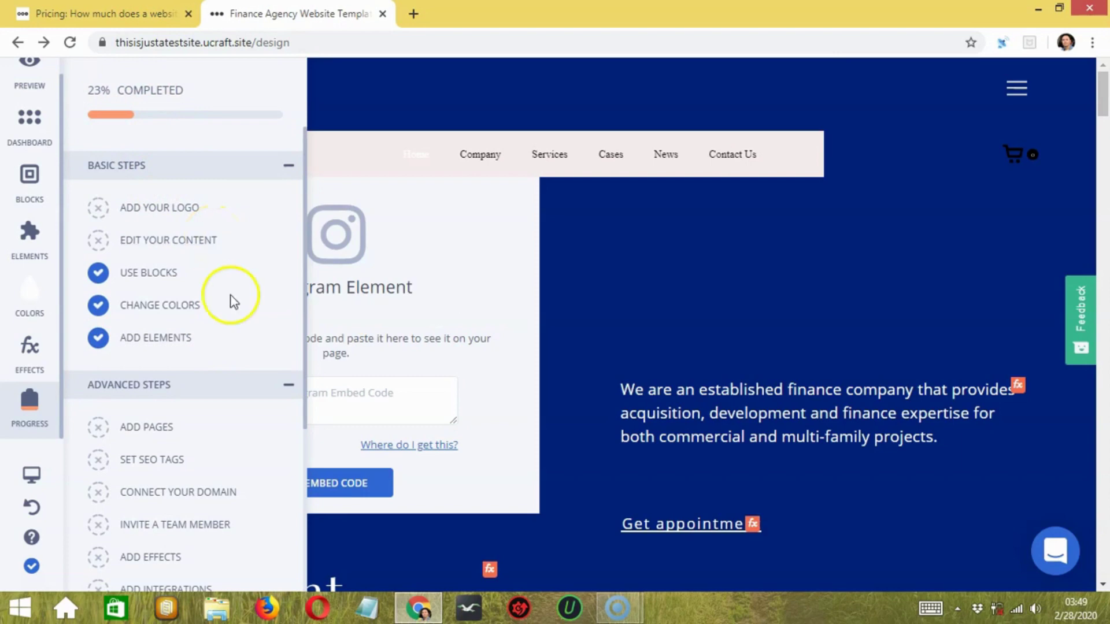
scroll(258, 278, "down", 5)
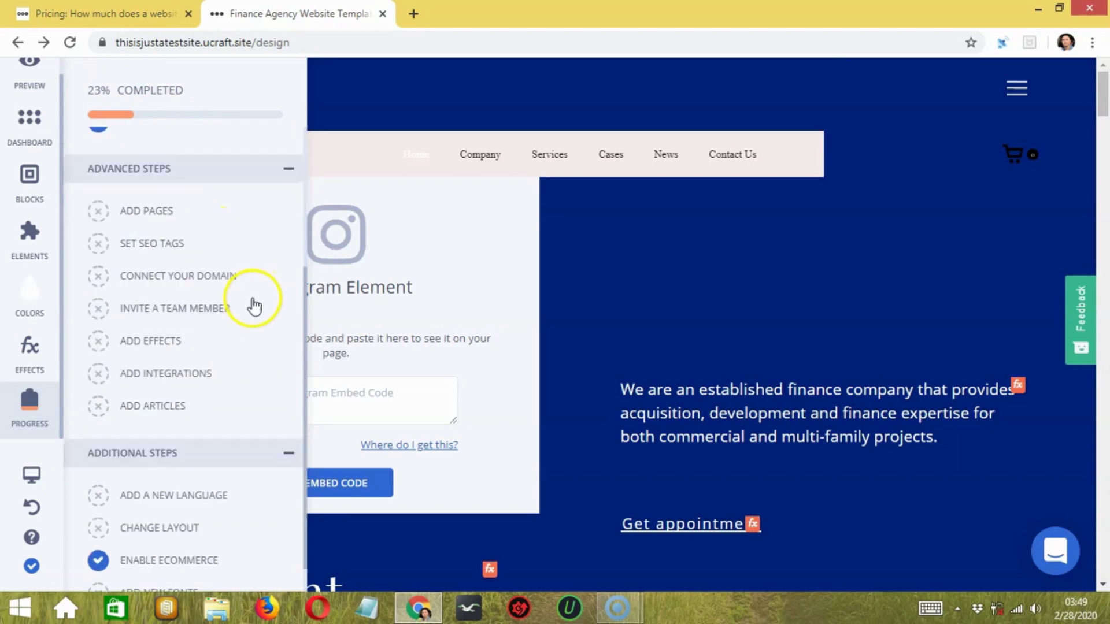
scroll(243, 258, "down", 3)
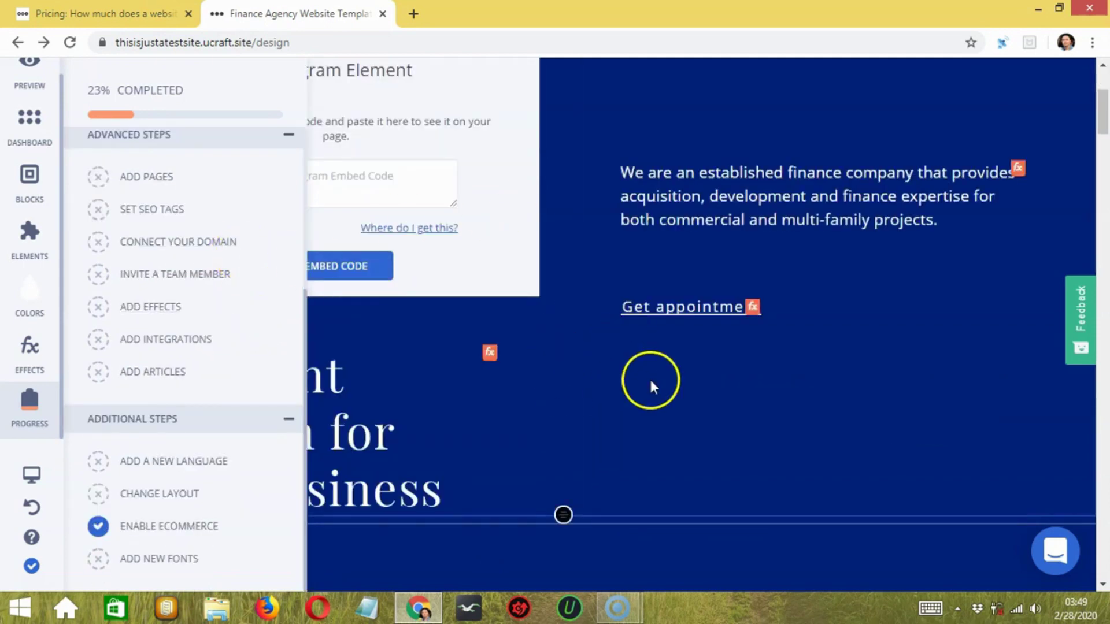
scroll(682, 329, "up", 3)
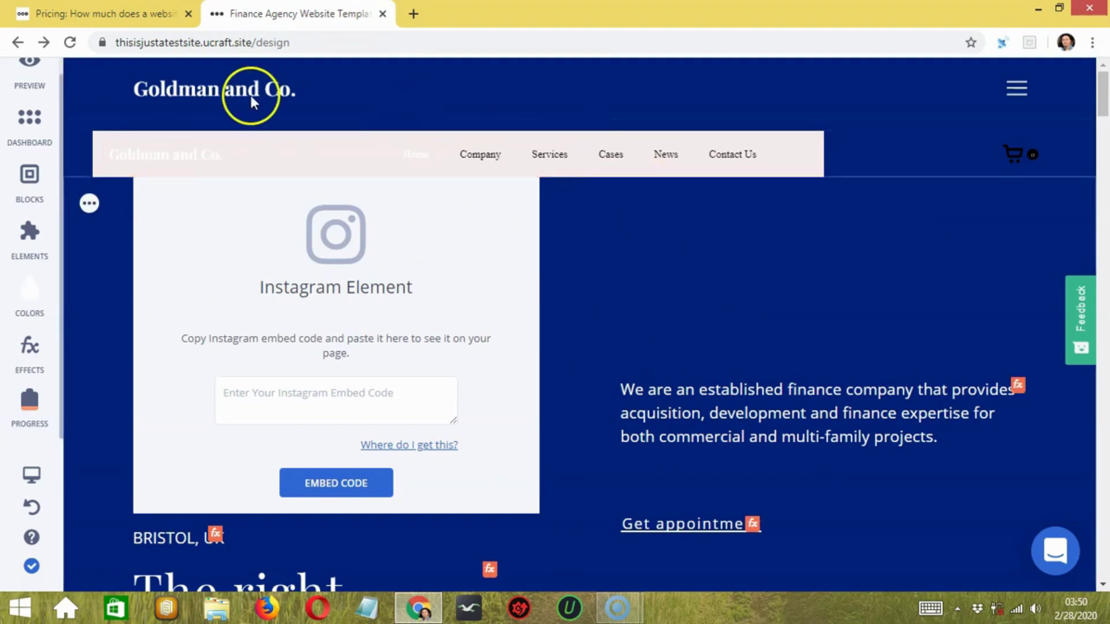
Switch to the ucraft.com Pricing tab and open the account menu
left_click(75, 12)
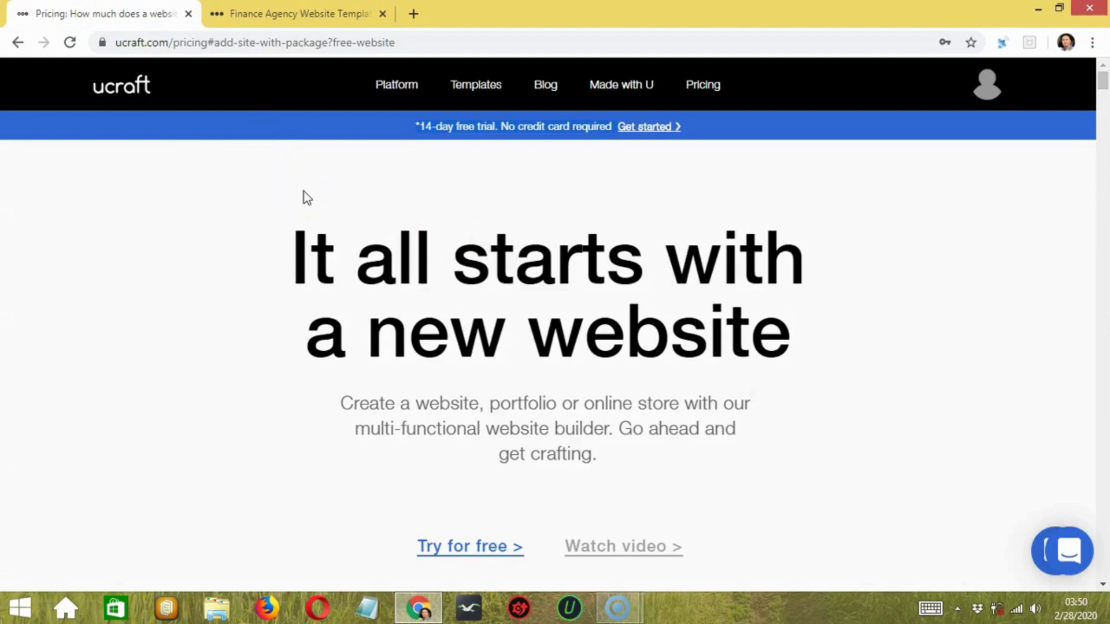
left_click(722, 200)
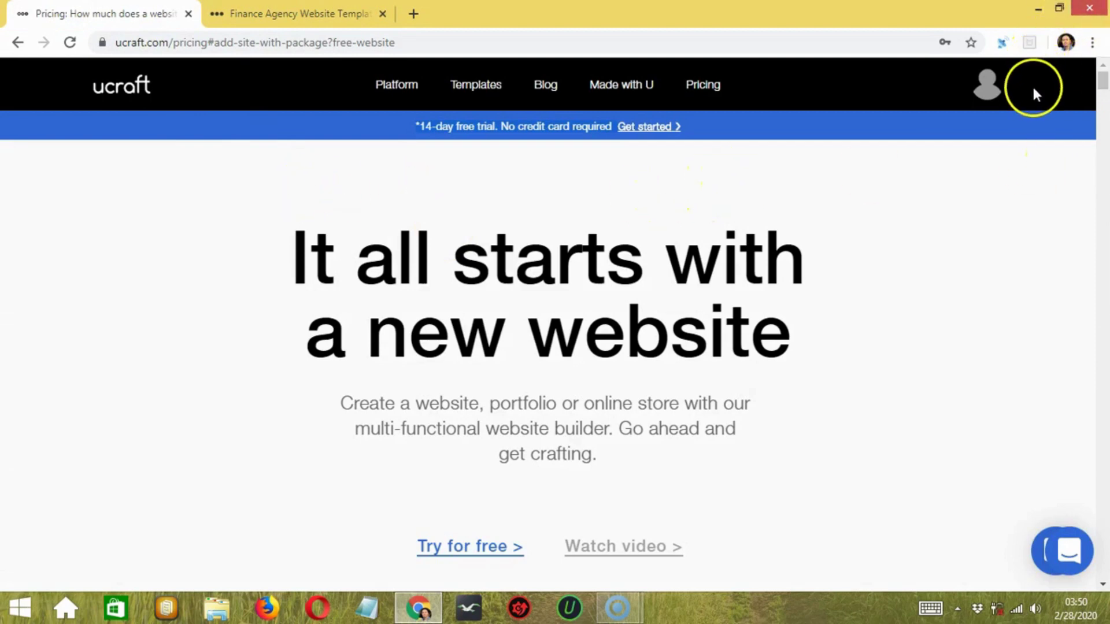
left_click(991, 93)
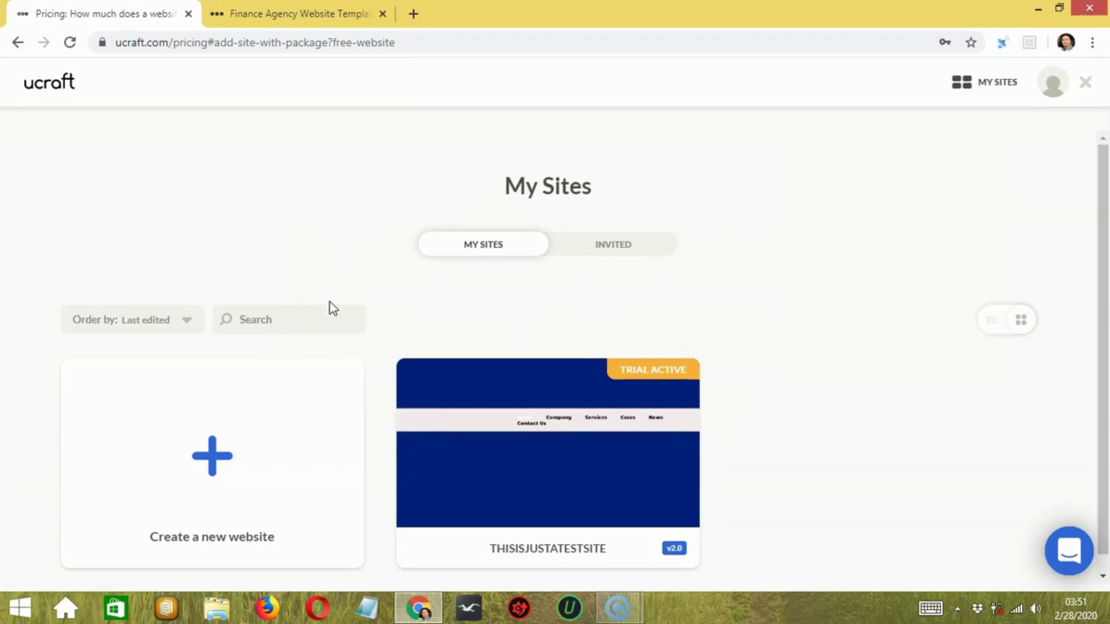
On My Sites, try the search and keep the Order by dropdown on Last edited
mouse_move(549, 411)
left_click(286, 317)
left_click(303, 315)
left_click(183, 323)
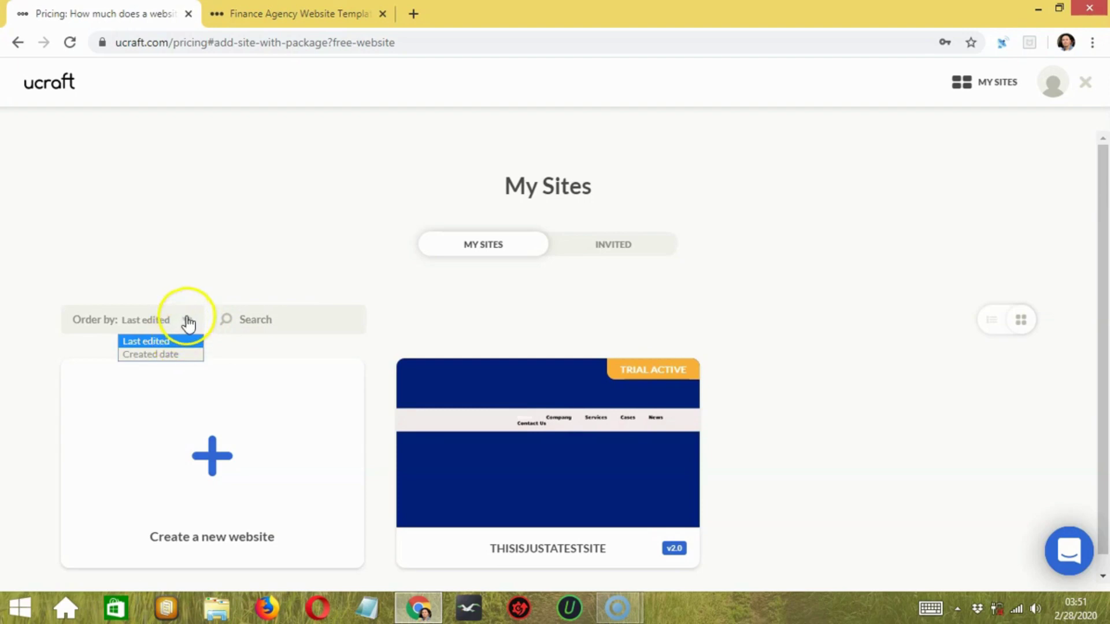
left_click(186, 319)
left_click(555, 310)
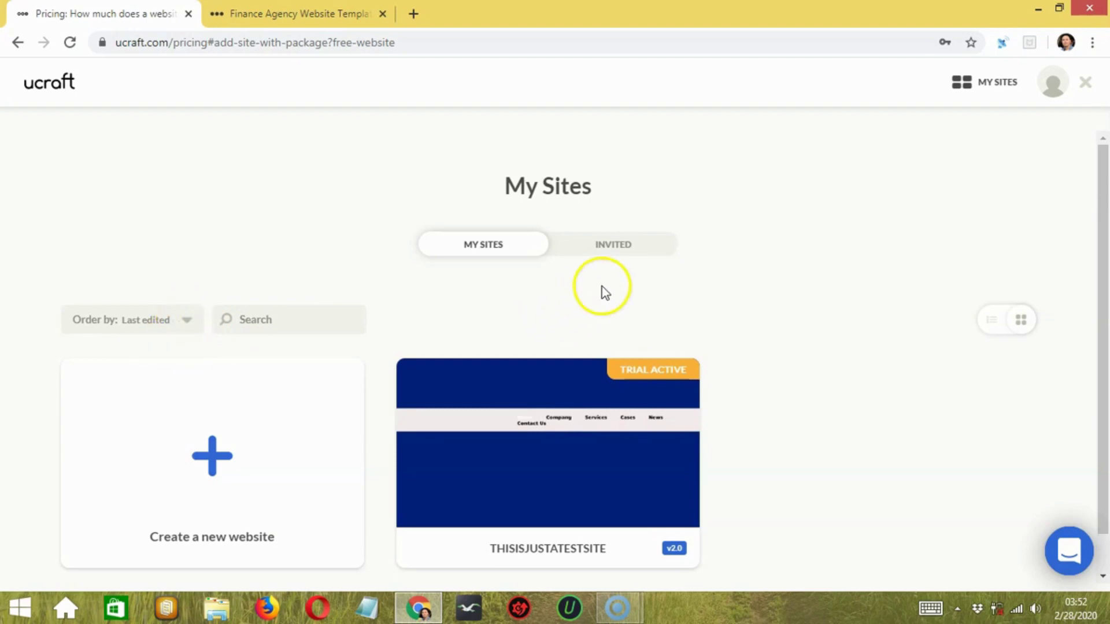
left_click(611, 246)
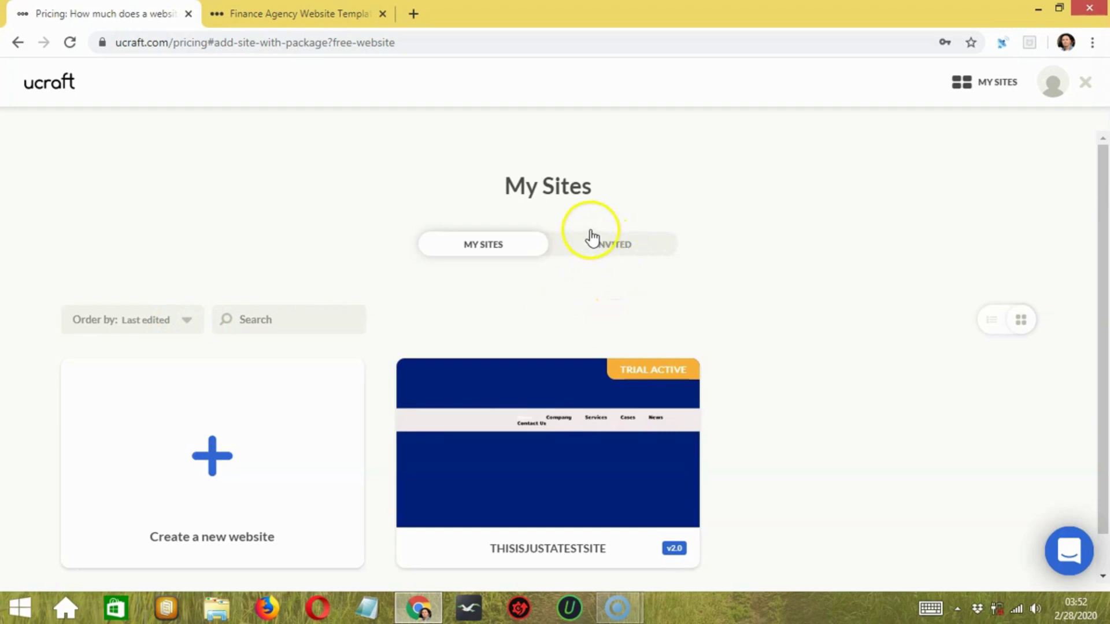
left_click(640, 254)
mouse_move(486, 400)
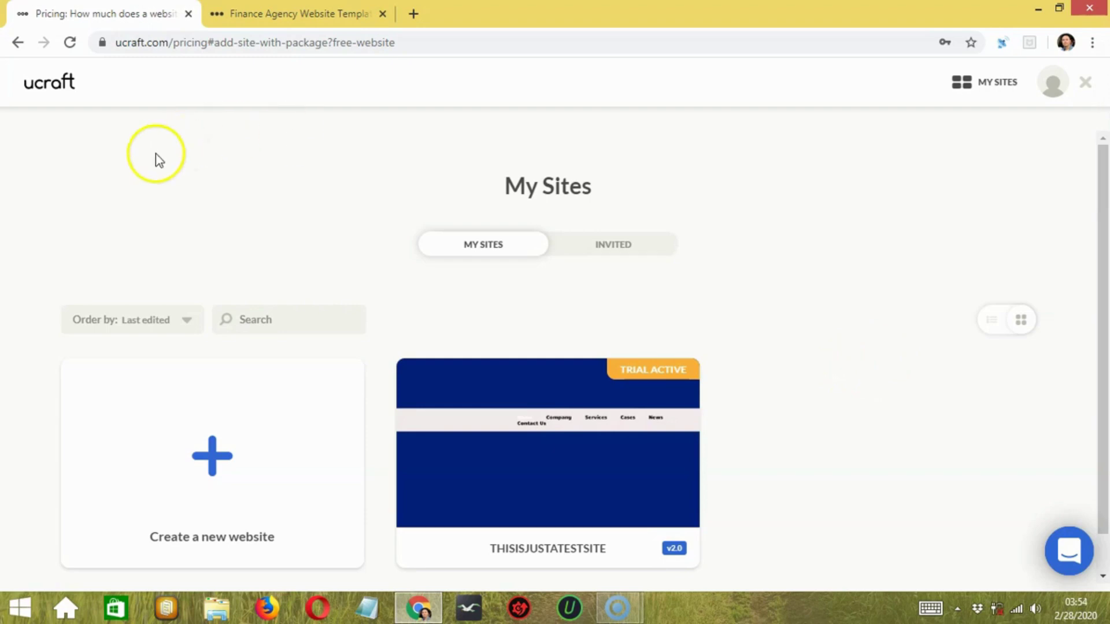
Go from the ucraft homepage to Pricing and review the Free, $10, $21 and $69 plans
left_click(48, 92)
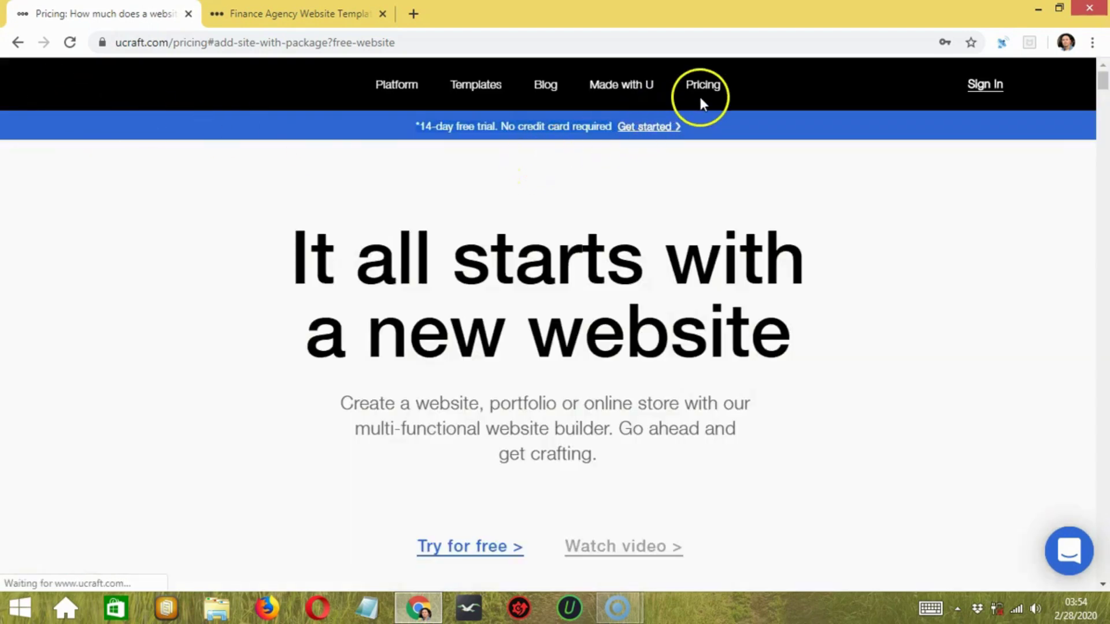
left_click(702, 86)
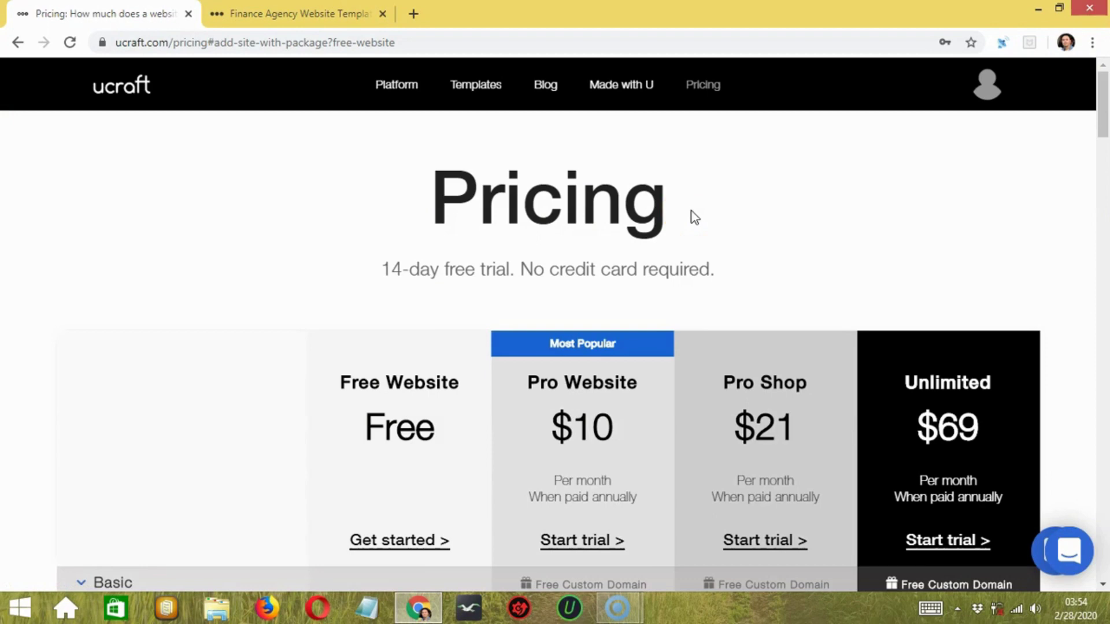
scroll(691, 214, "down", 4)
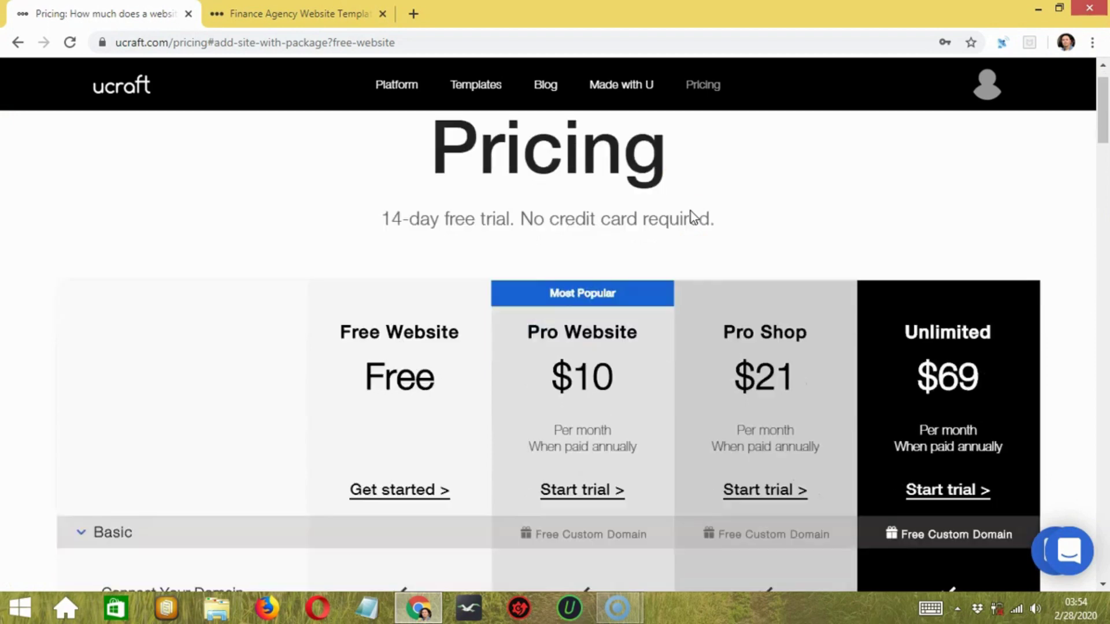
left_click(635, 213)
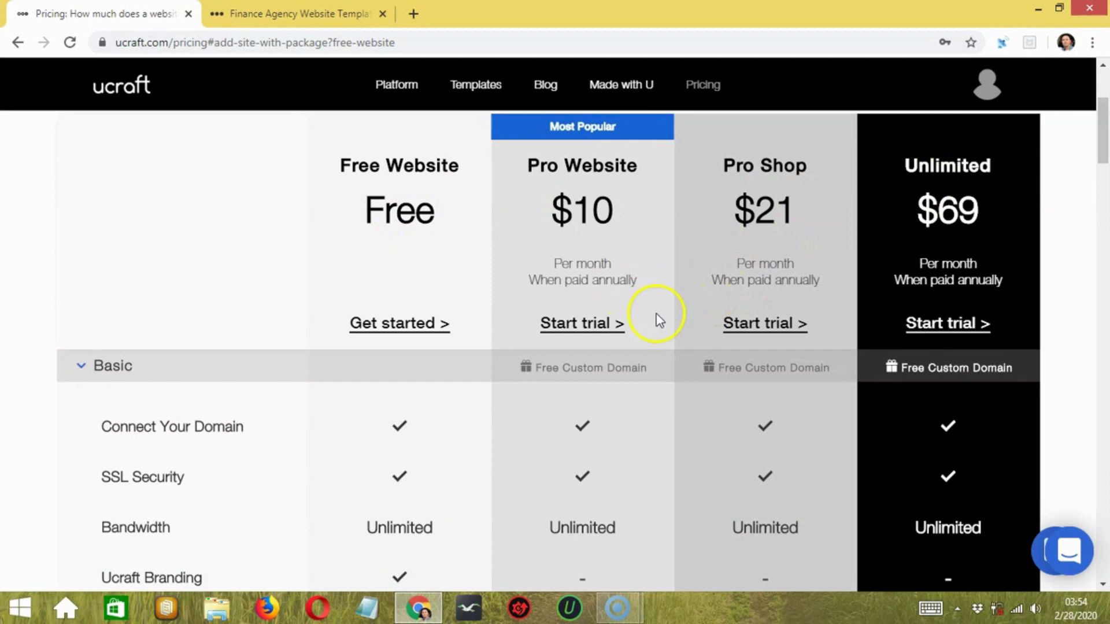
scroll(659, 376, "down", 4)
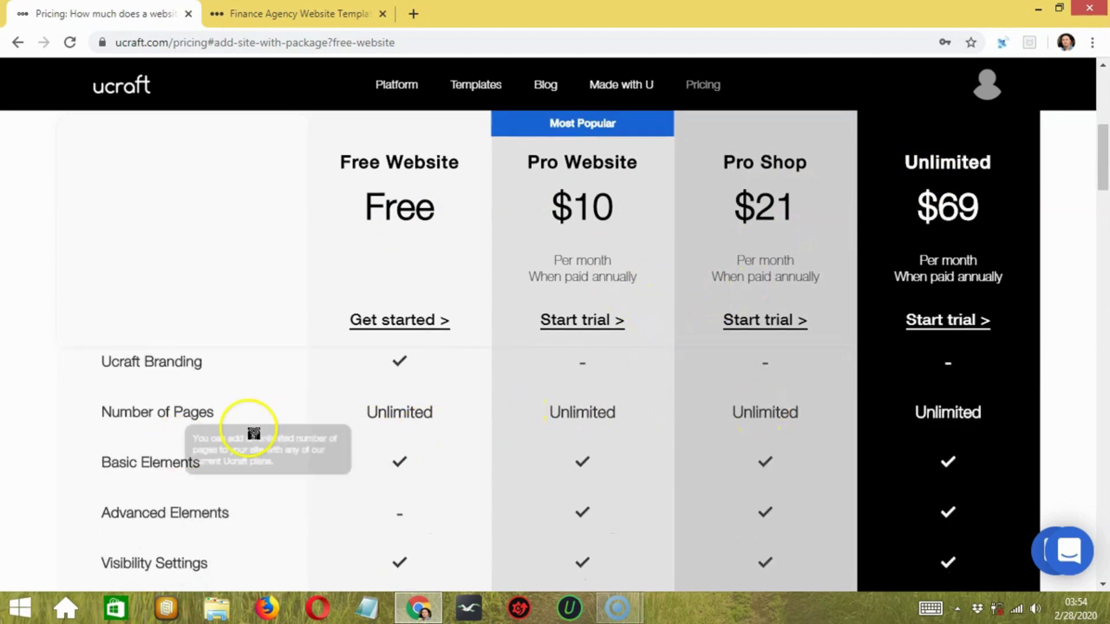
scroll(572, 457, "down", 4)
scroll(572, 457, "down", 10)
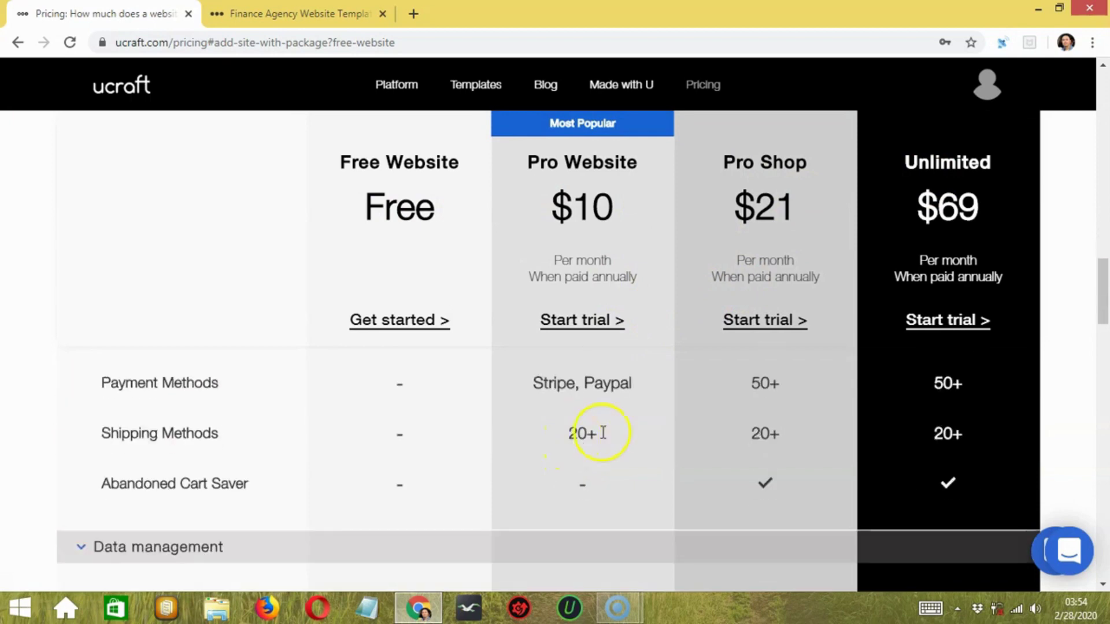
scroll(647, 438, "down", 10)
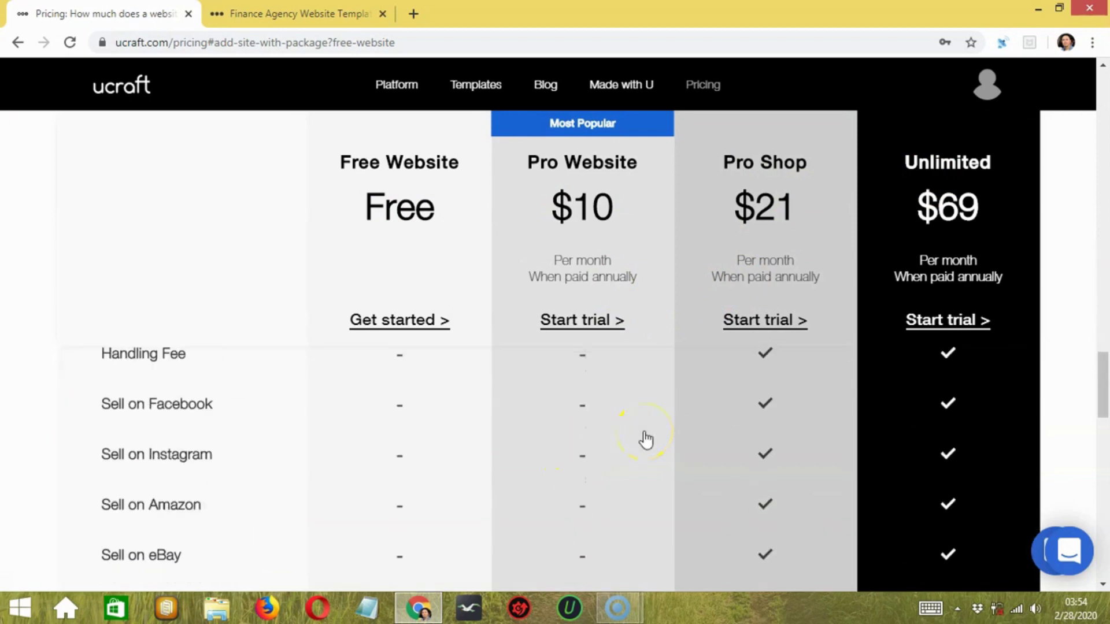
scroll(646, 437, "down", 3)
scroll(645, 435, "up", 10)
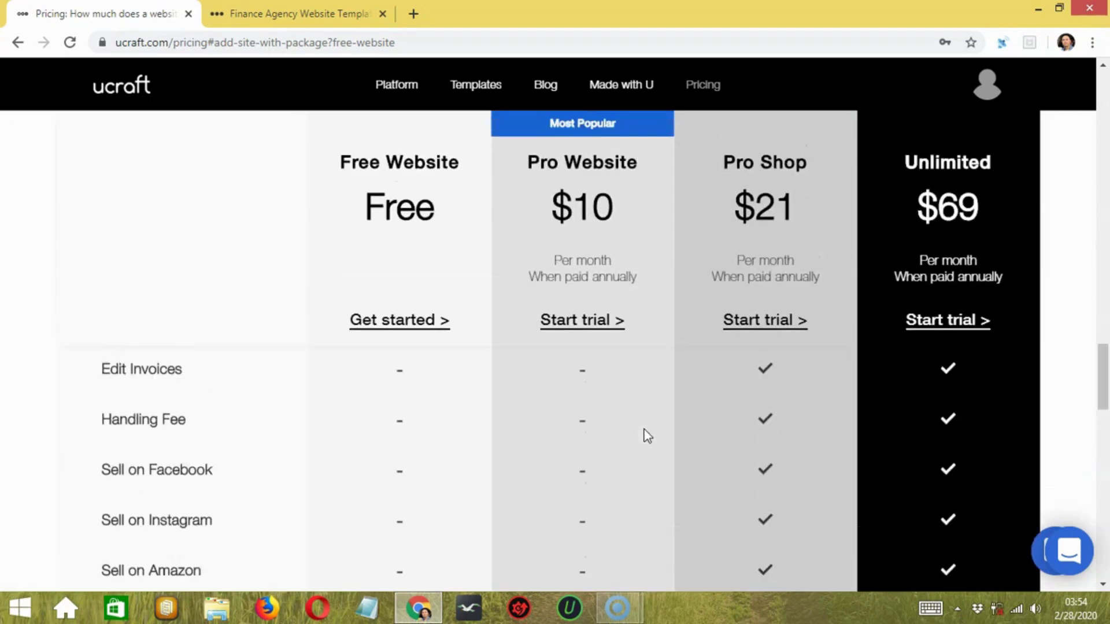
scroll(645, 435, "up", 10)
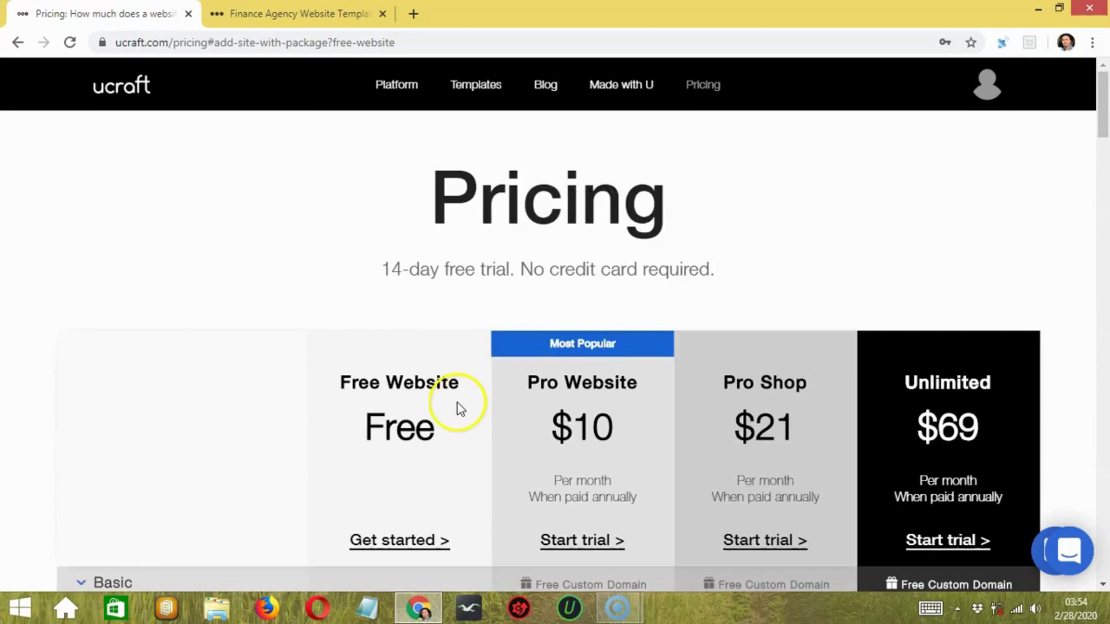
left_click(308, 405)
left_click(761, 279)
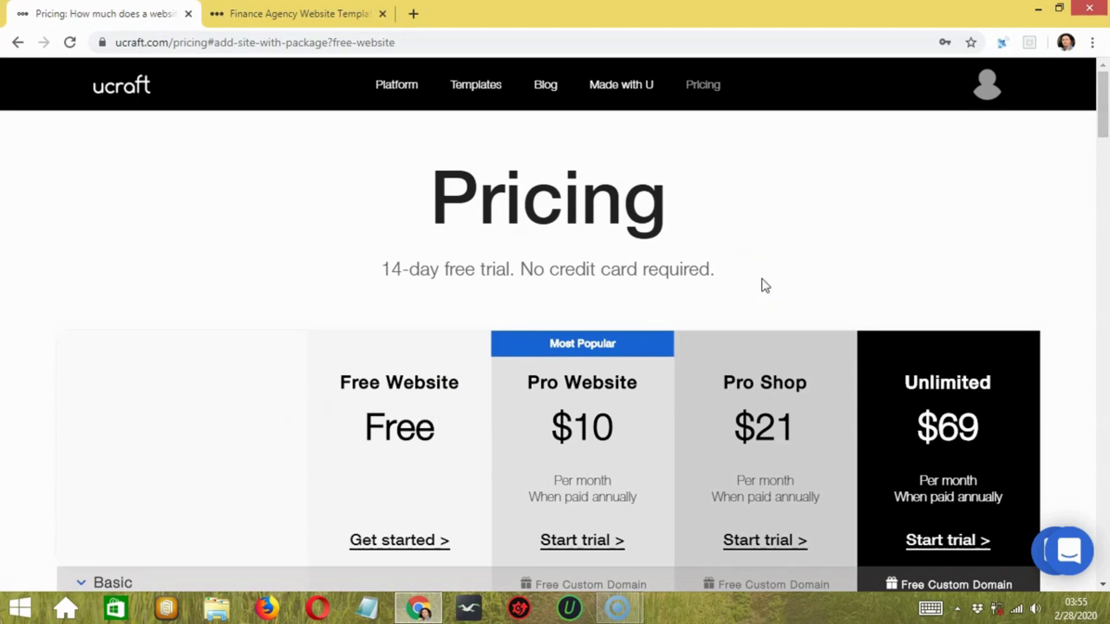